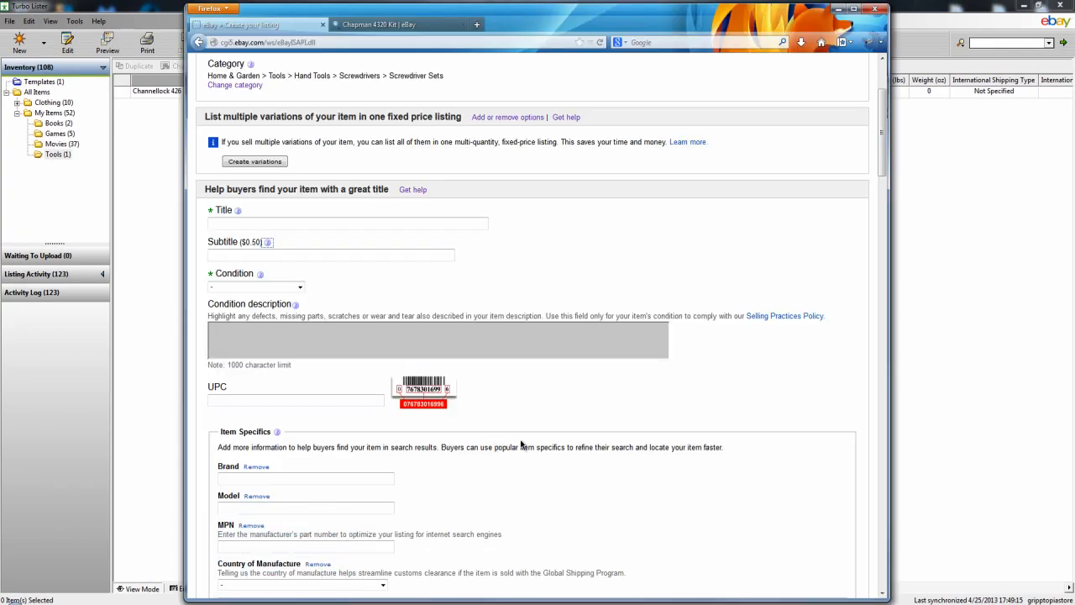
Examine the title, condition, item specifics and picture fields of eBay's online listing form in Firefox.
scroll(529, 441, down, 3)
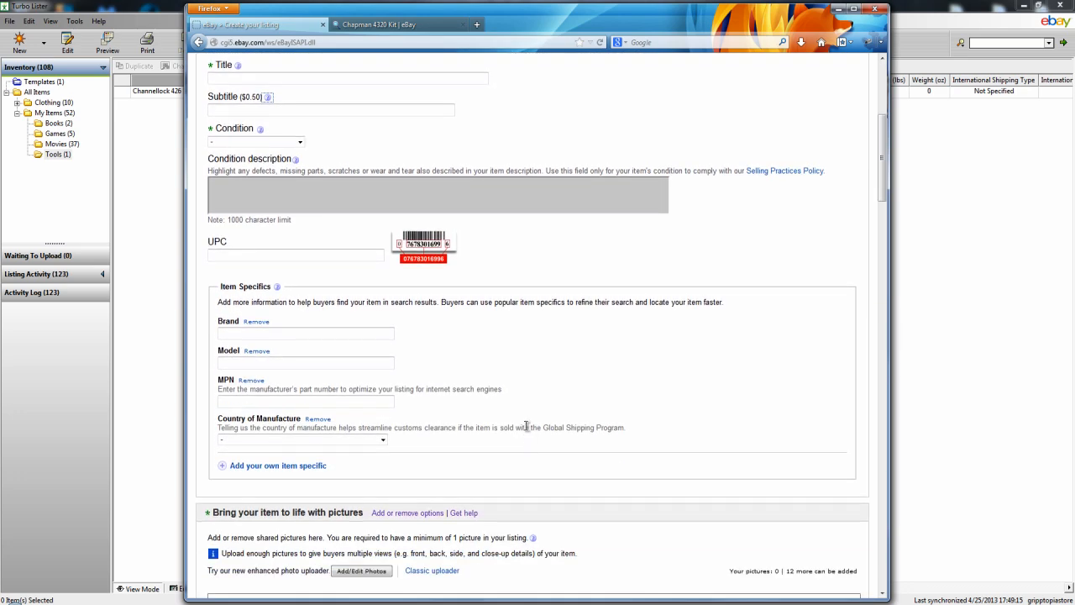
scroll(529, 419, down, 8)
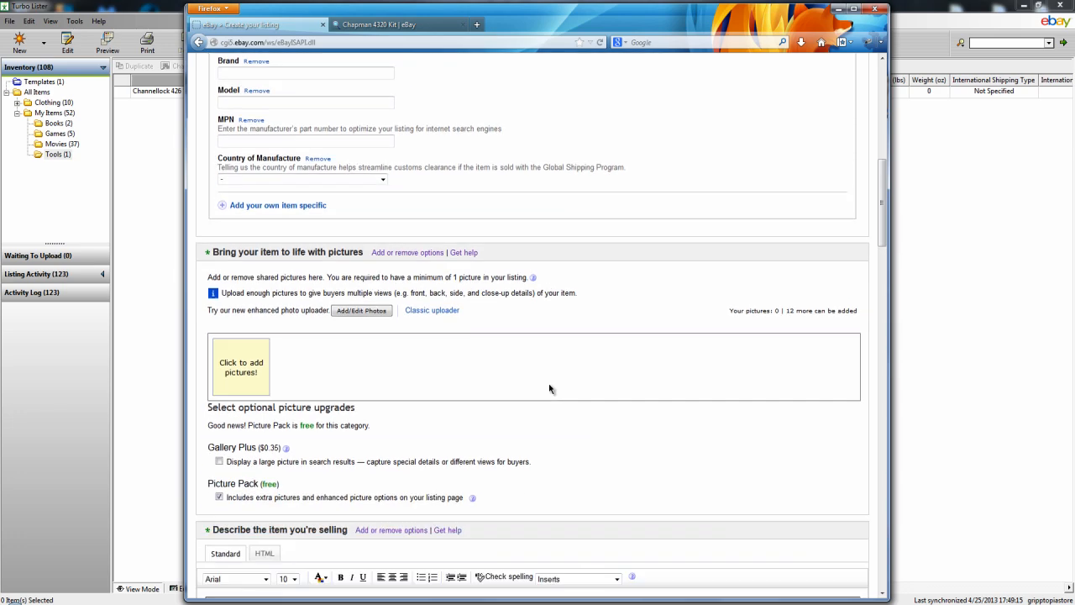
scroll(576, 403, up, 15)
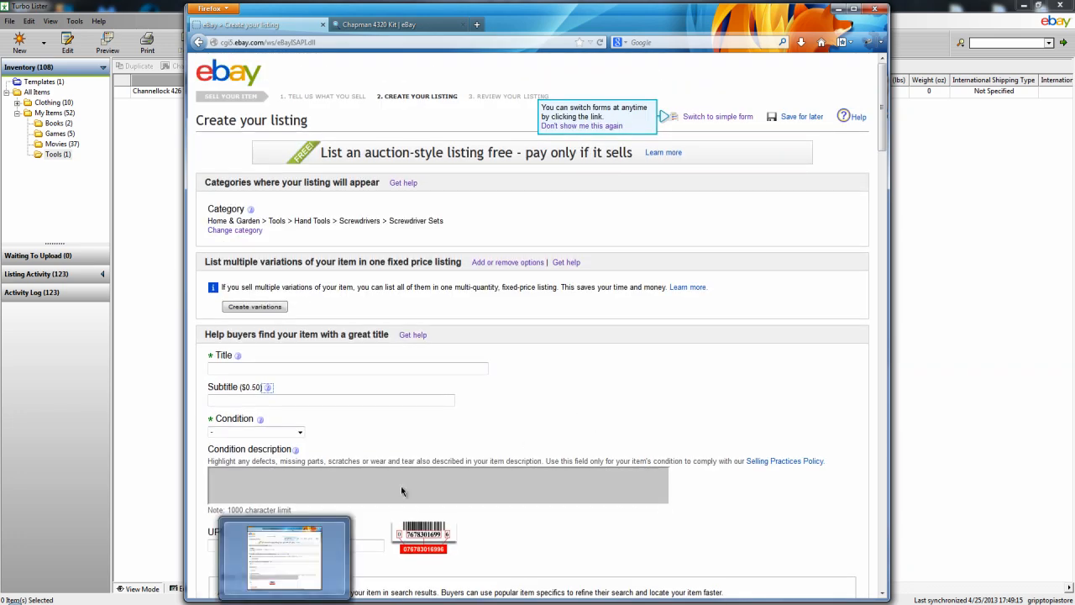
scroll(576, 393, down, 1)
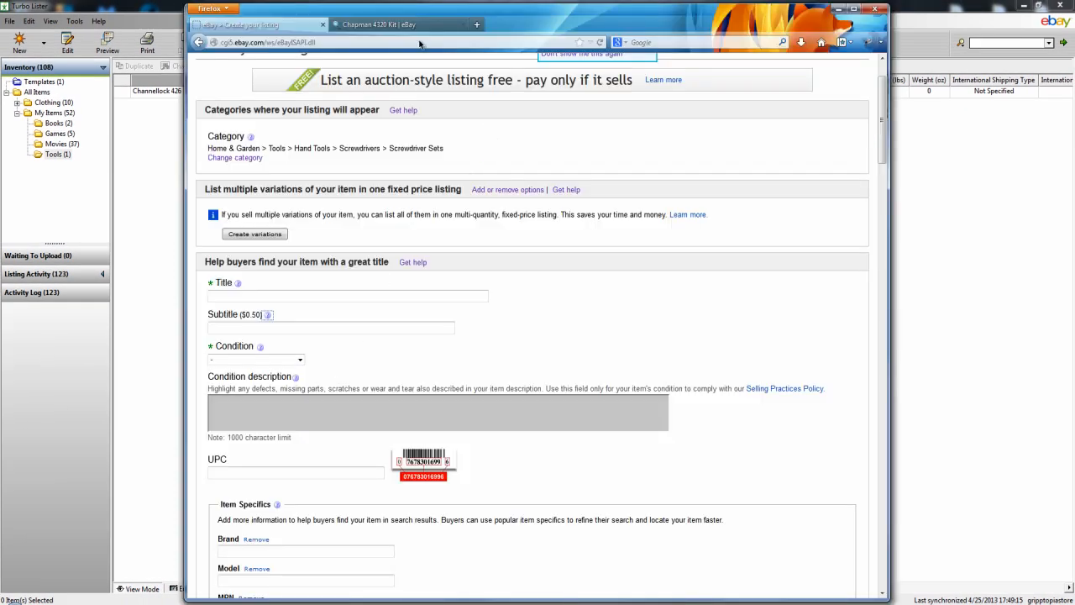
Check eBay's Chapman 4320 Kit results in Firefox, and title the new Turbo Lister item "Chapman Midget Ratchet Screwdriver Kit #4320".
click(395, 25)
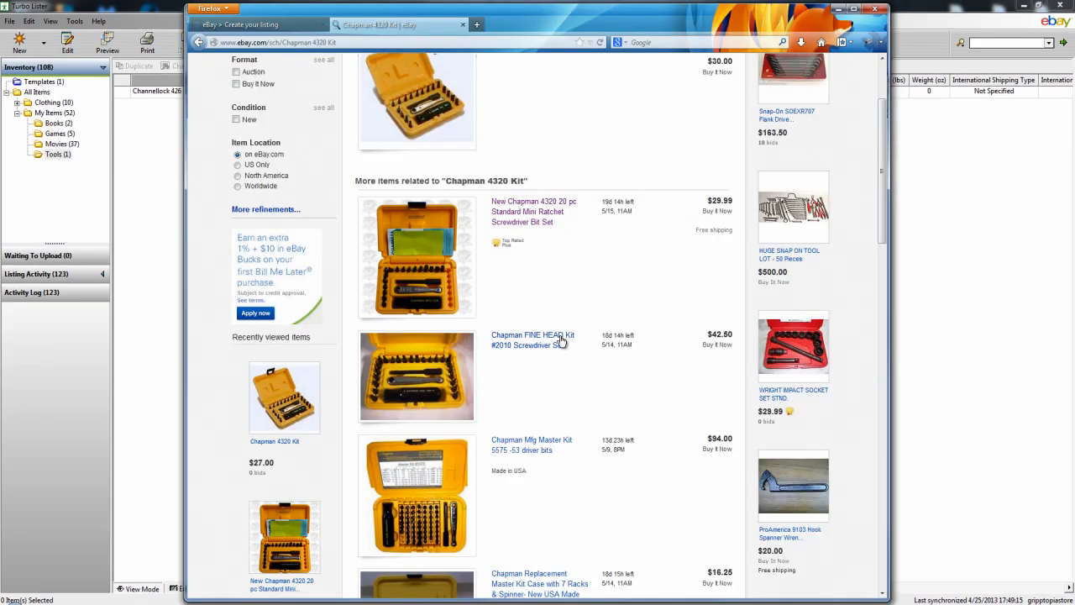
scroll(588, 410, down, 1)
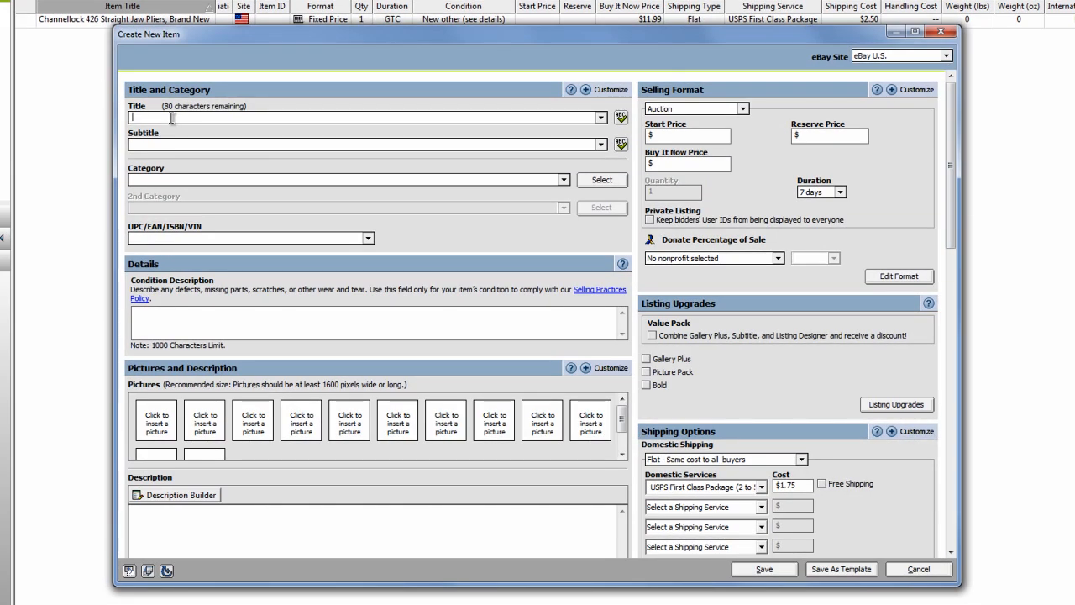
text(Chapman Midget Ratchet Screwdriver Kit #4320)
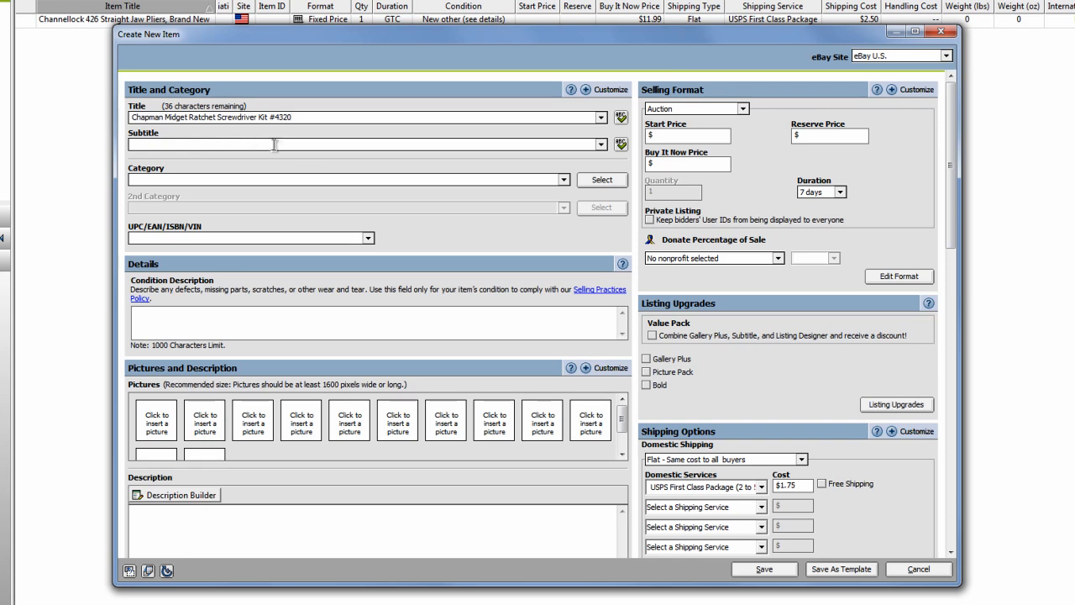
Search the listing categories for "Chapman #4320".
click(589, 179)
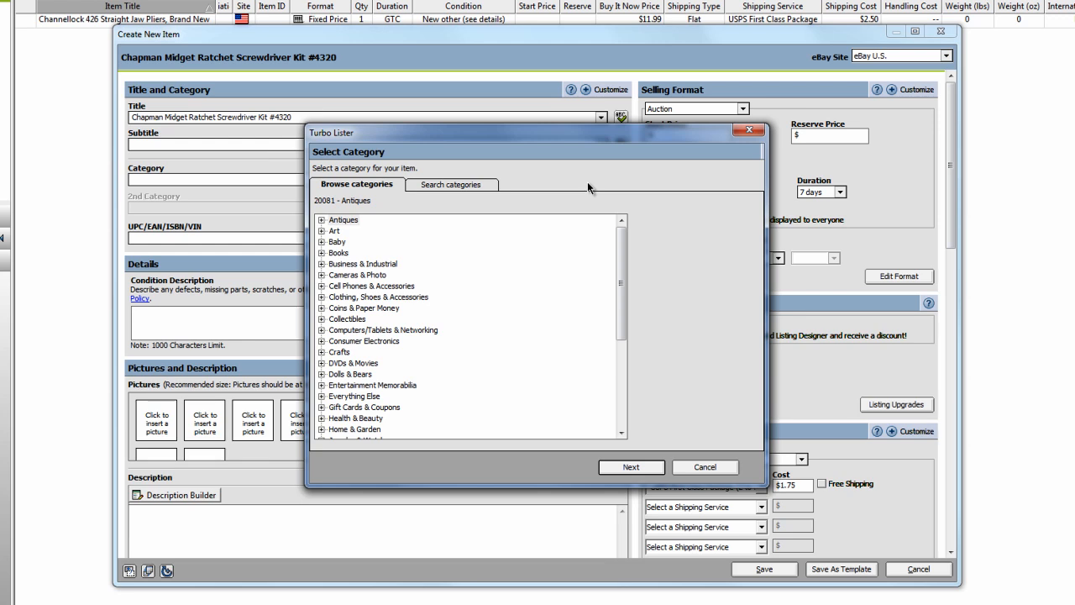
drag(624, 252, 624, 263)
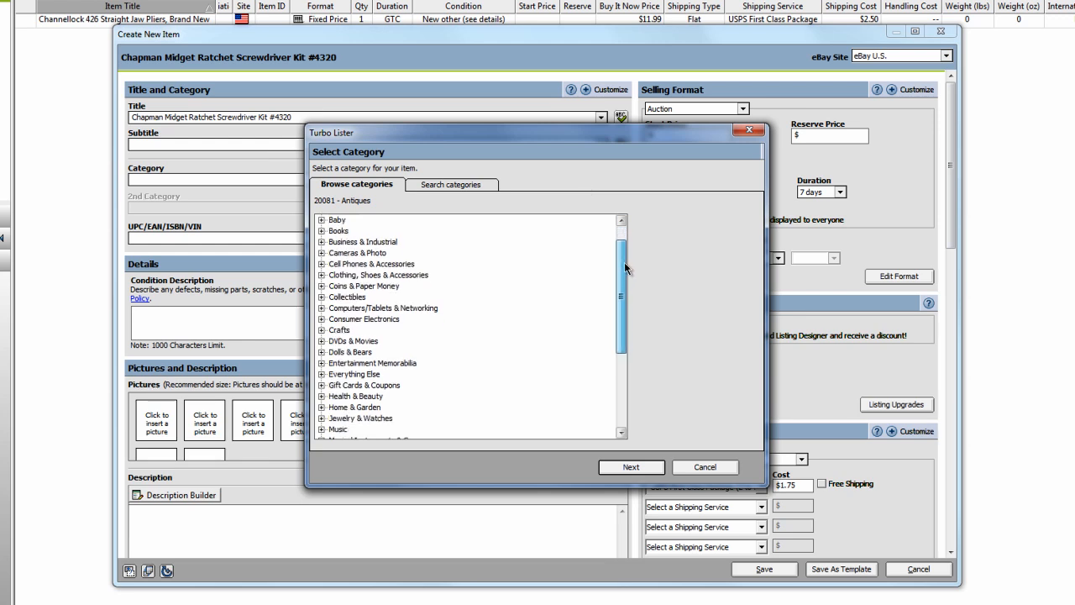
scroll(349, 302, down, 4)
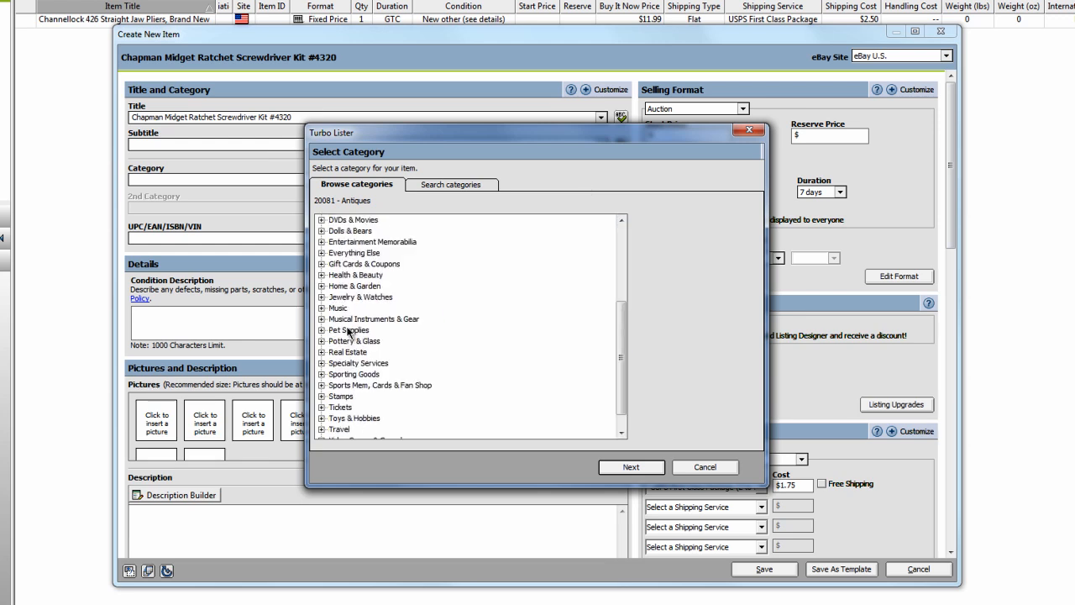
click(429, 185)
click(385, 220)
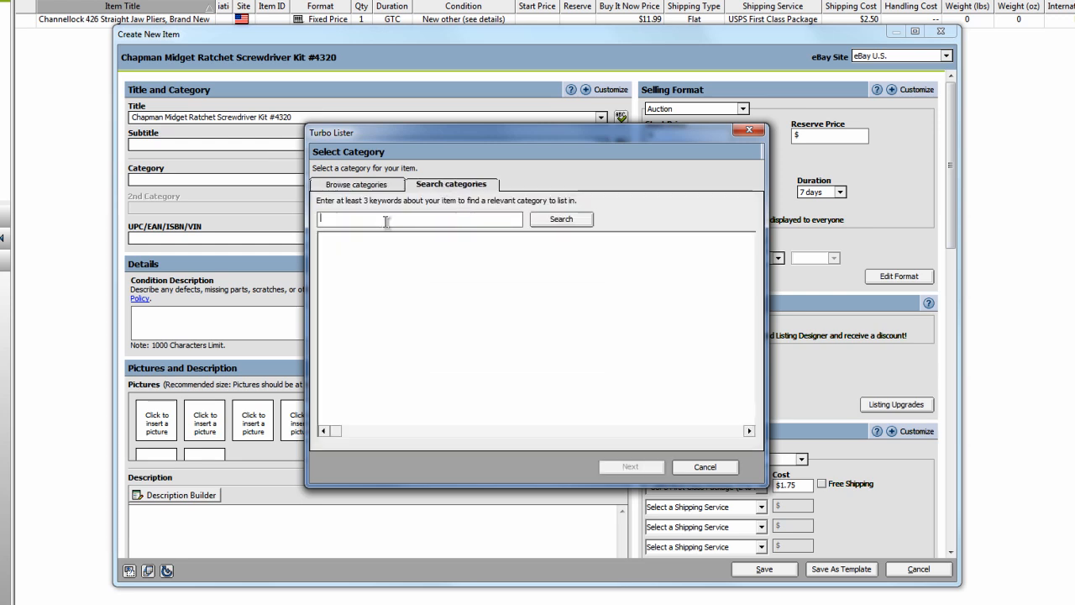
text(Chapman Midget Ratchet Screwdriver Kit #4320)
drag(457, 220, 354, 216)
key(BackSpace)
click(564, 220)
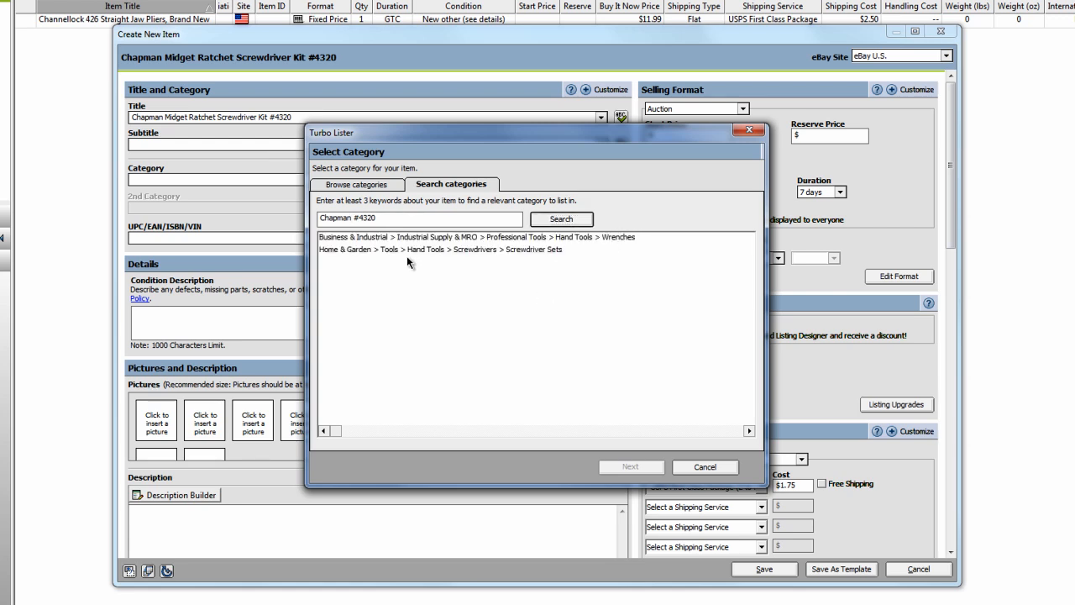
Assign the item to the category Home & Garden > Tools > Hand Tools > Screwdrivers > Screwdriver Sets.
click(400, 238)
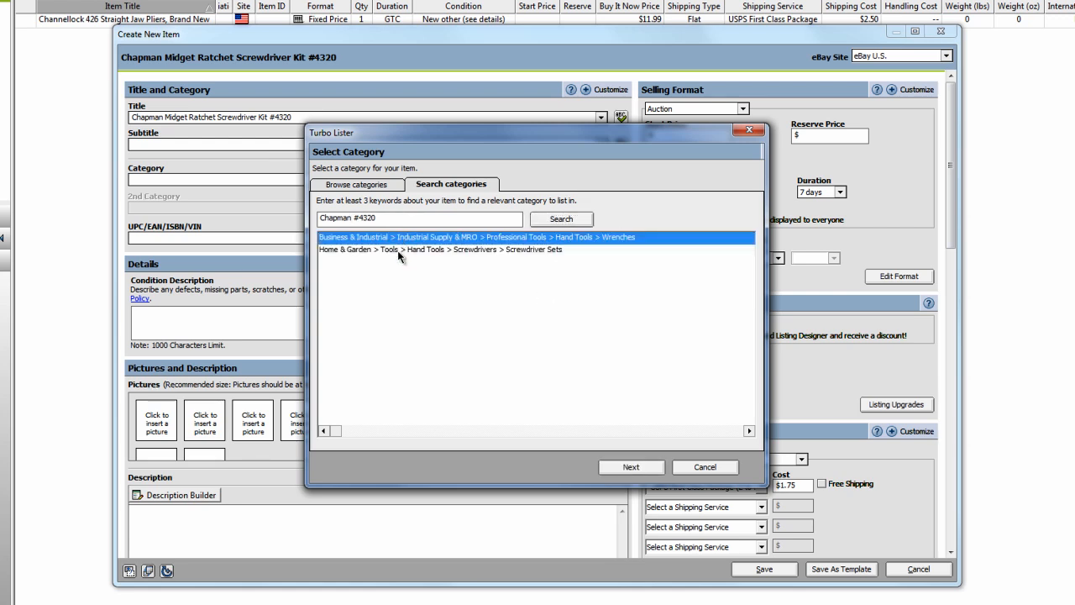
click(399, 250)
click(626, 466)
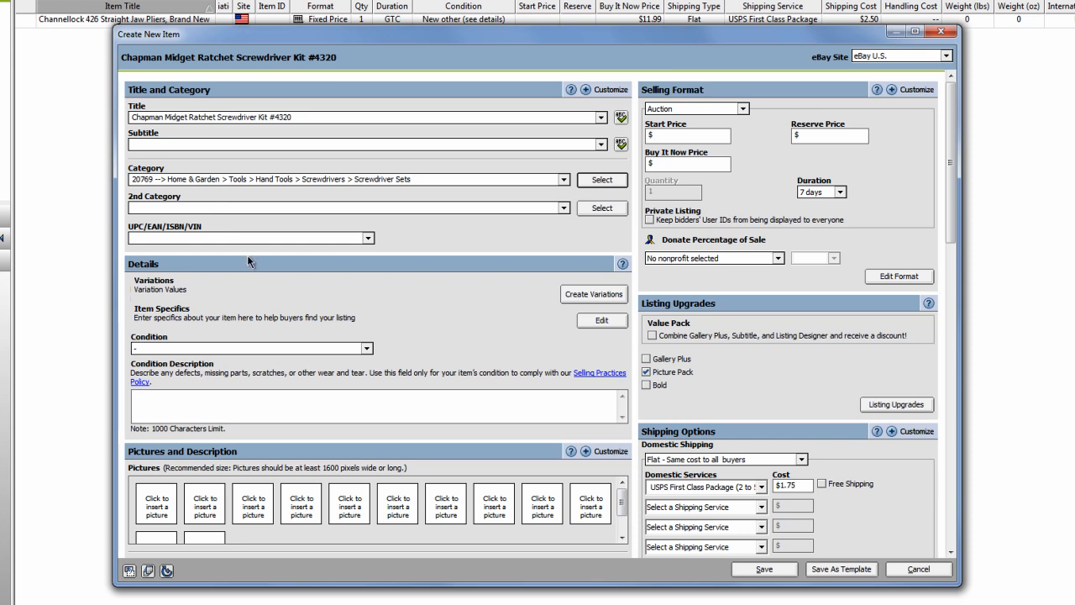
Set the selling format to Fixed Price with a Buy It Now price of $19.99 and a GTC duration.
click(744, 110)
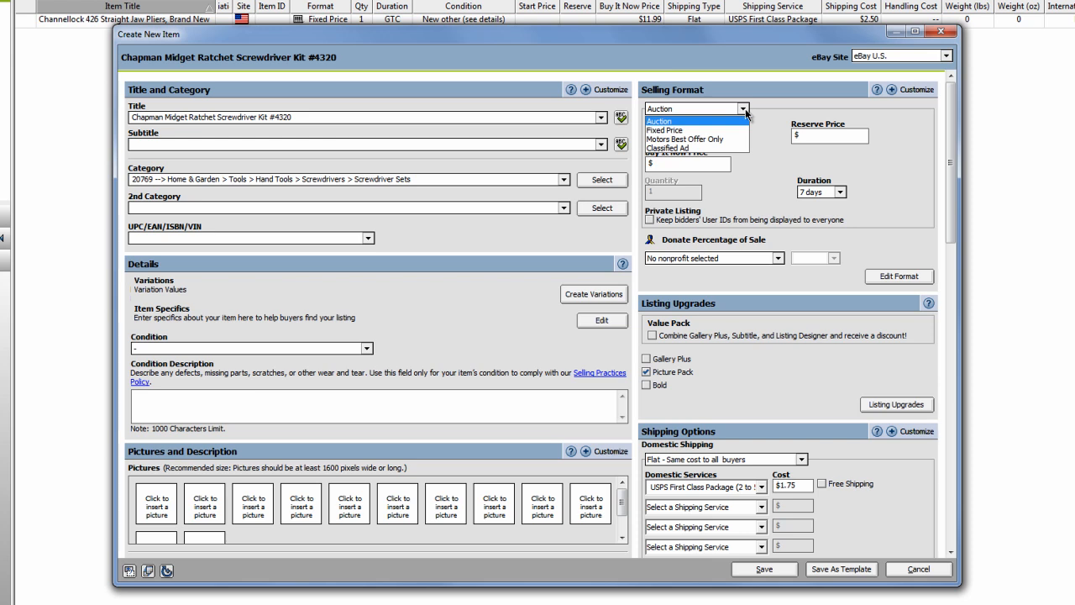
click(696, 130)
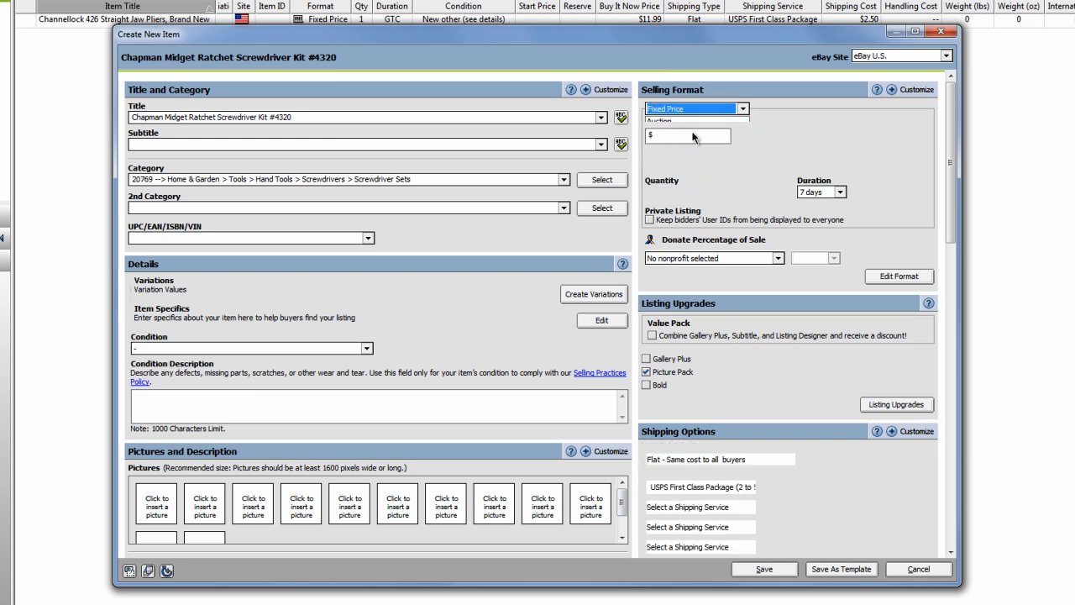
click(695, 135)
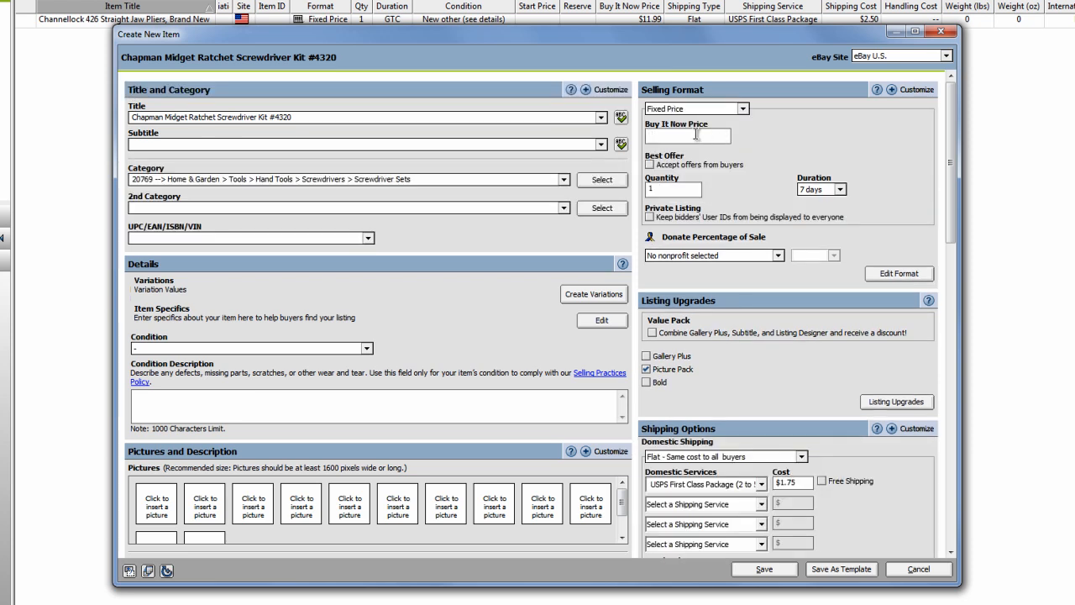
text(19.99)
key(Tab)
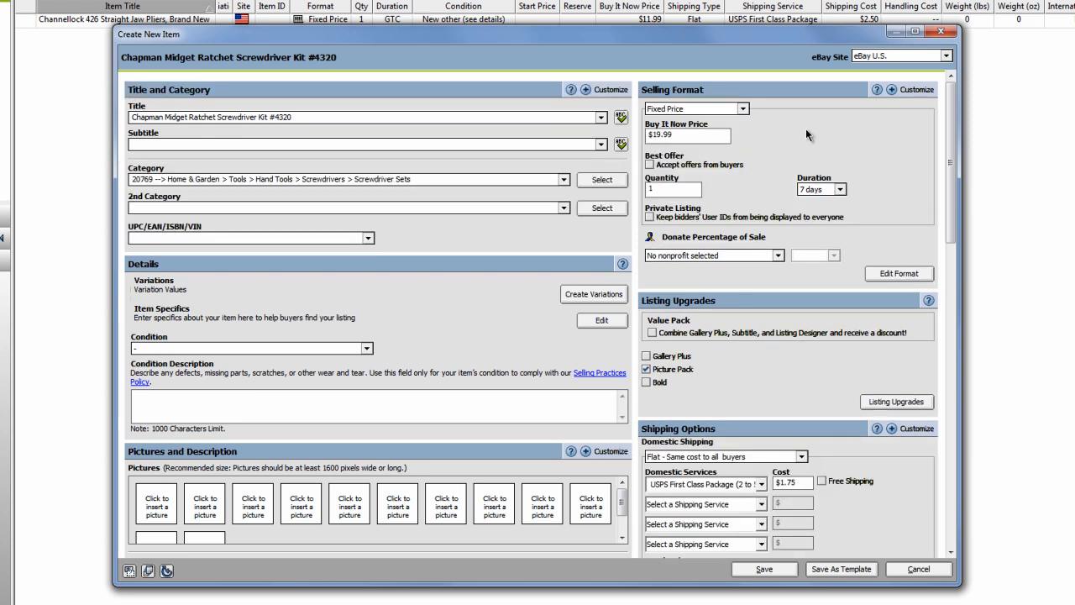
click(841, 189)
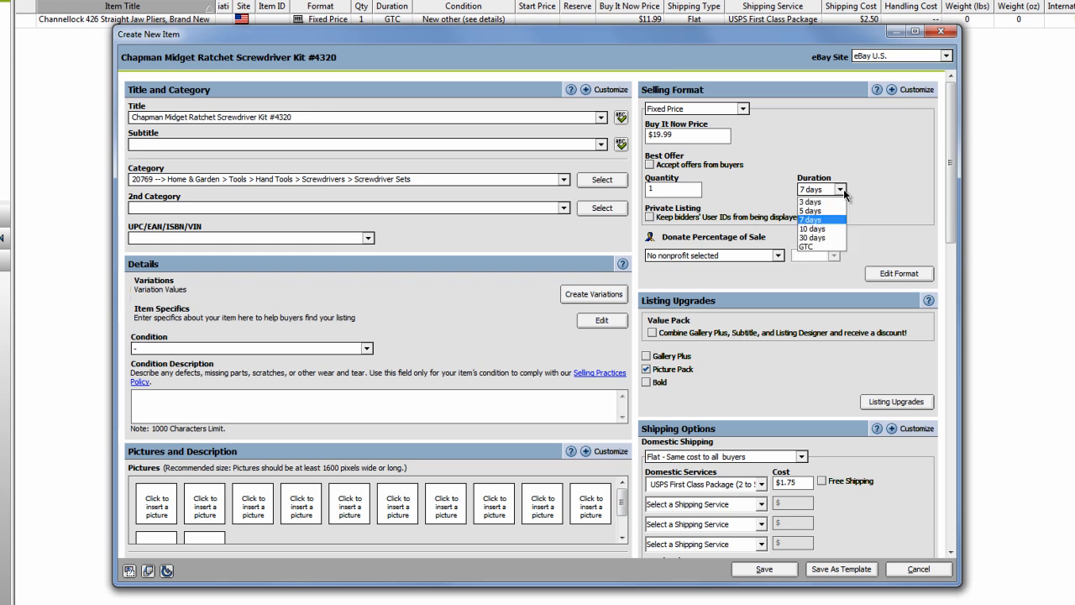
click(828, 247)
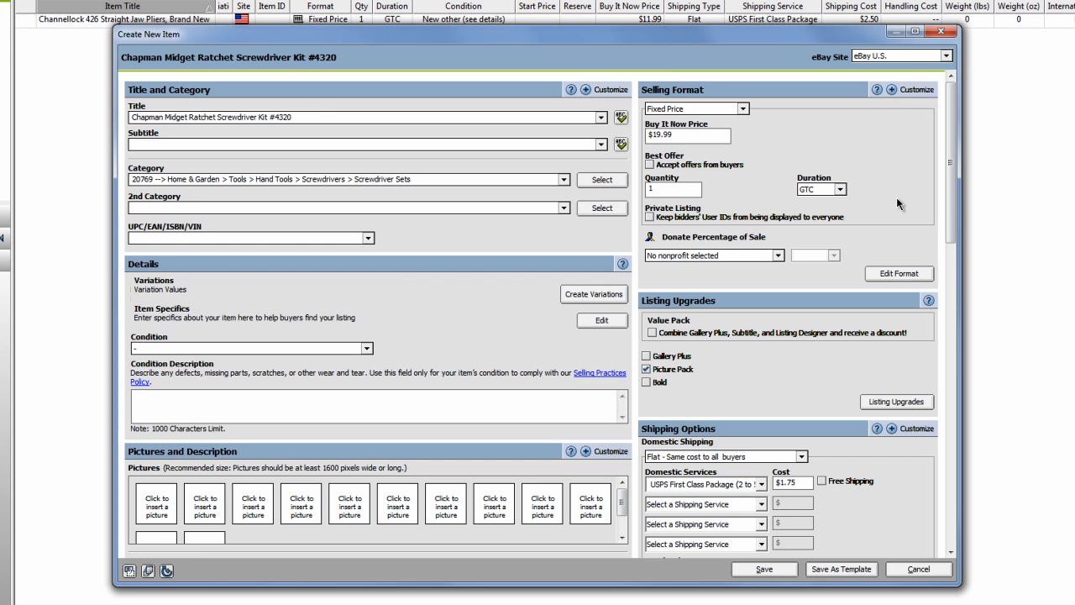
click(676, 165)
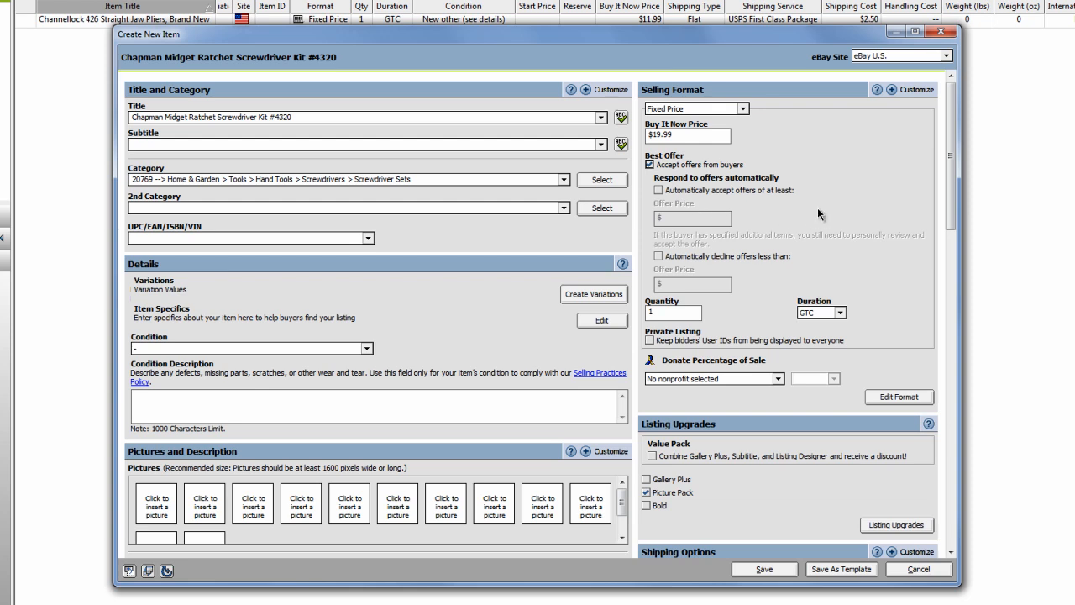
click(650, 165)
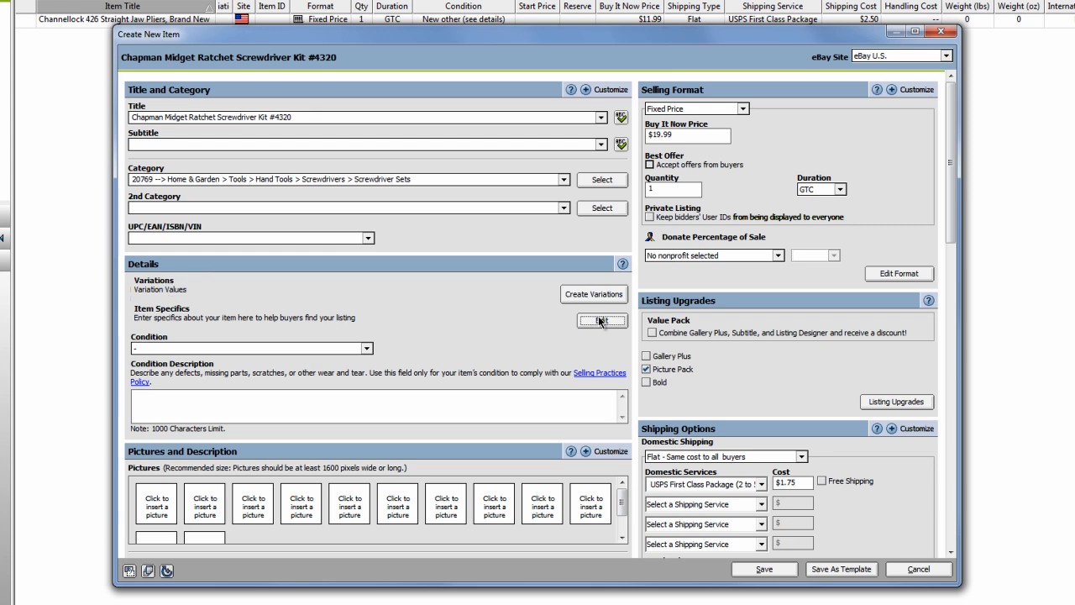
Open the item specifics for editing.
click(567, 294)
click(594, 322)
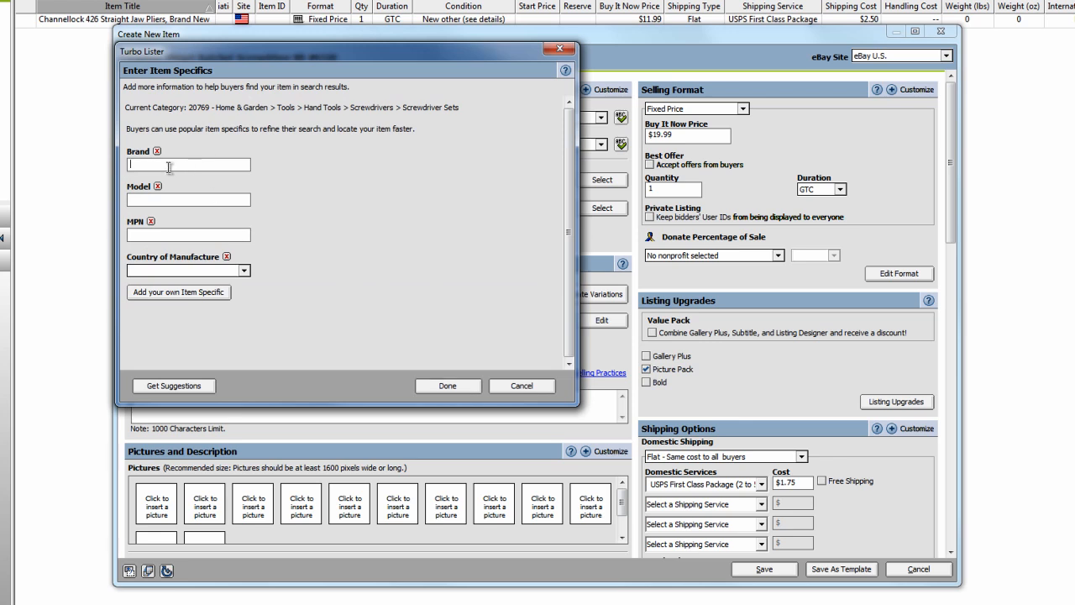
click(164, 292)
click(181, 296)
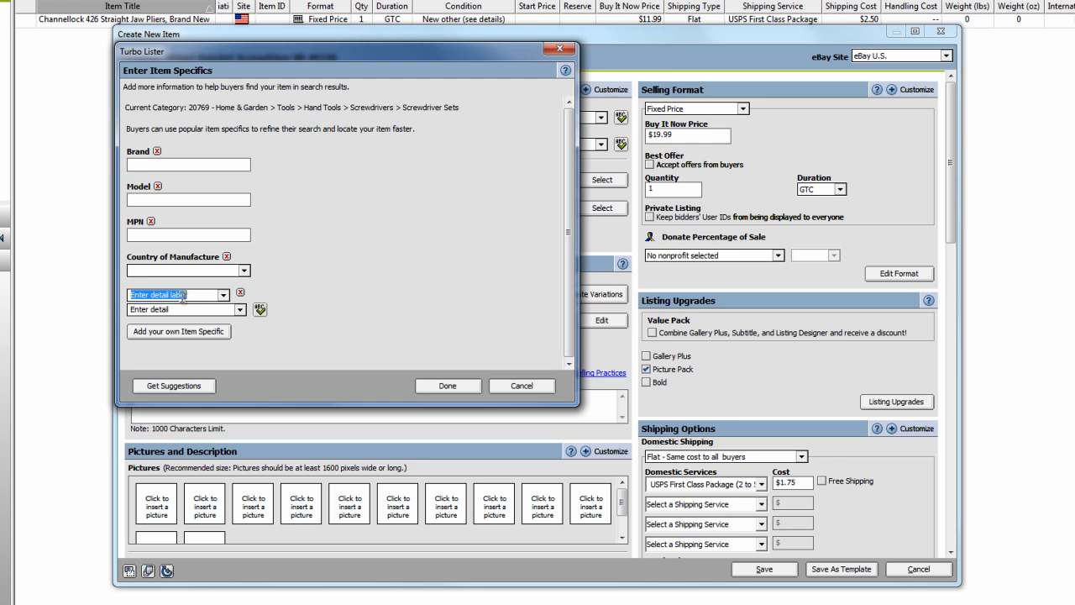
text(Color)
key(Tab)
text(Y)
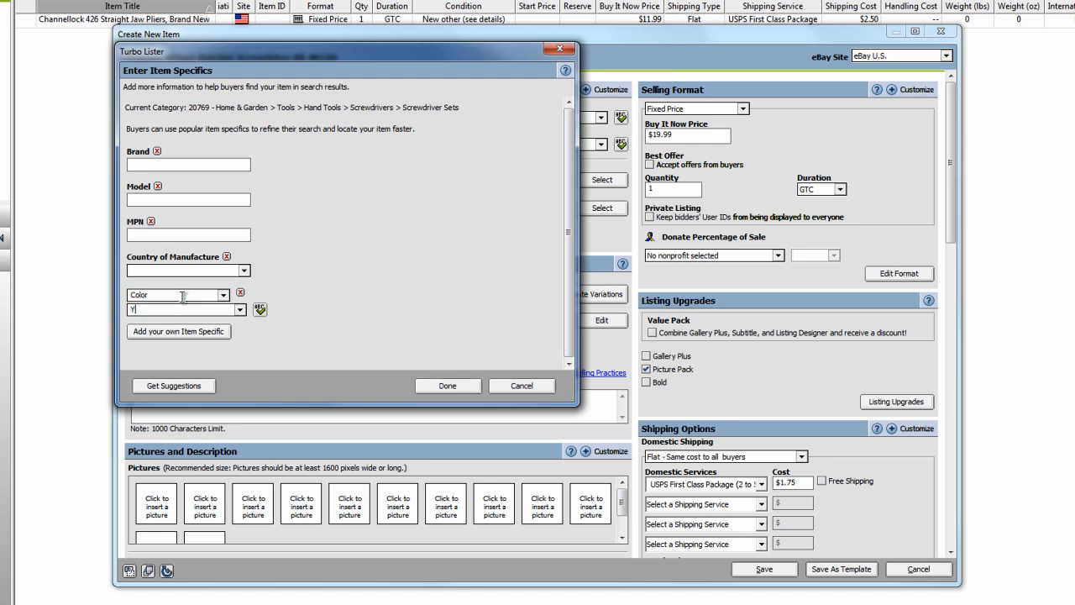
text(ellow)
click(240, 293)
Remove the MPN specific and set the brand to Chapman, the model to 4320 and the country of manufacture to United States.
click(151, 221)
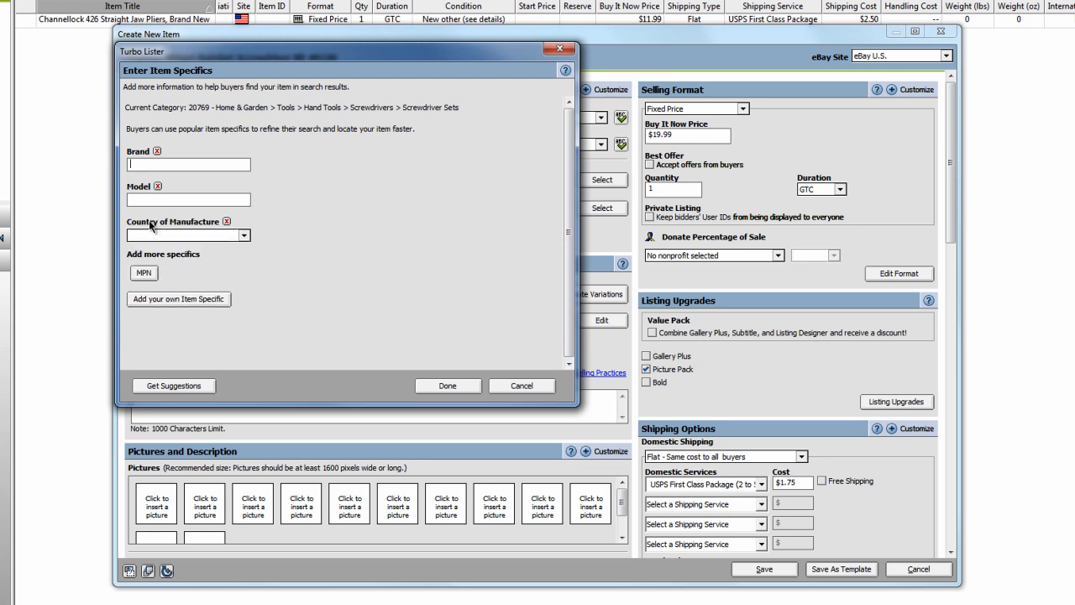
click(186, 163)
text(Chapman)
key(Tab)
text(4320)
click(243, 235)
click(252, 249)
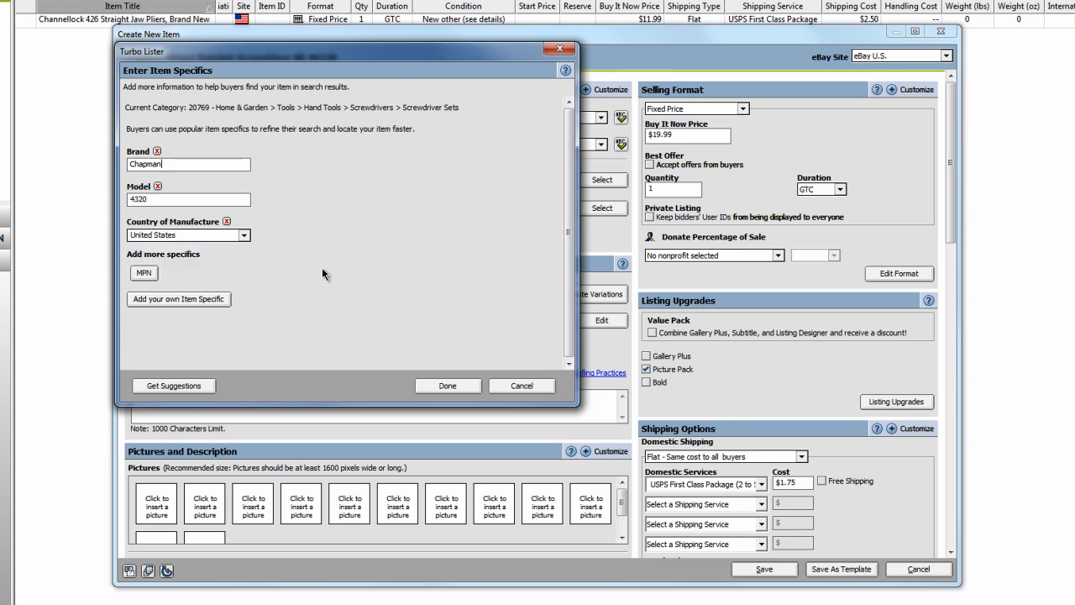
click(448, 385)
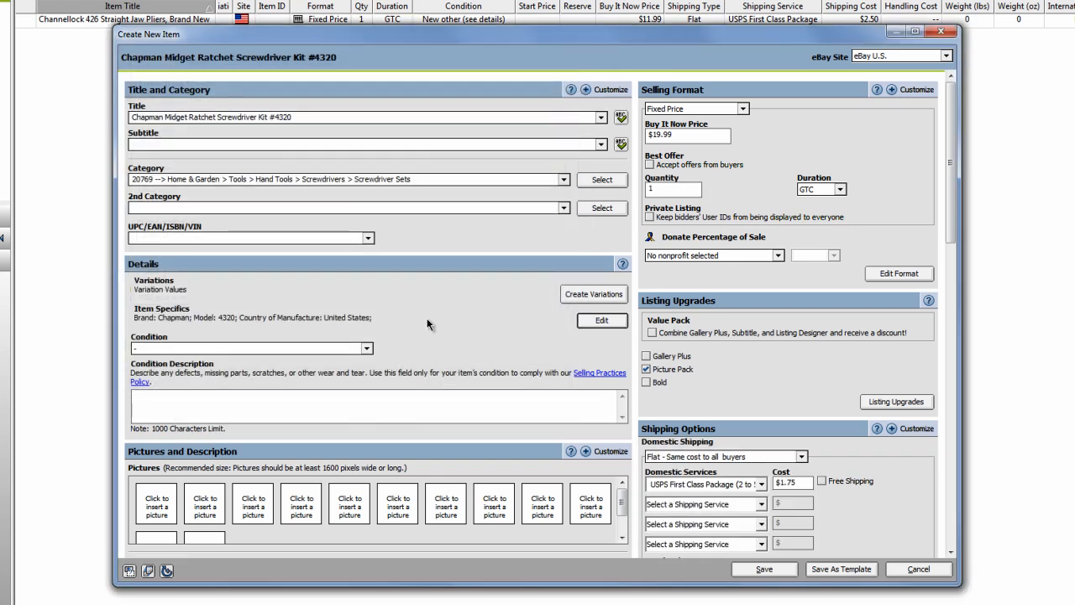
Set the item's condition to Used with the condition description "Slighty used. Like new.".
click(364, 348)
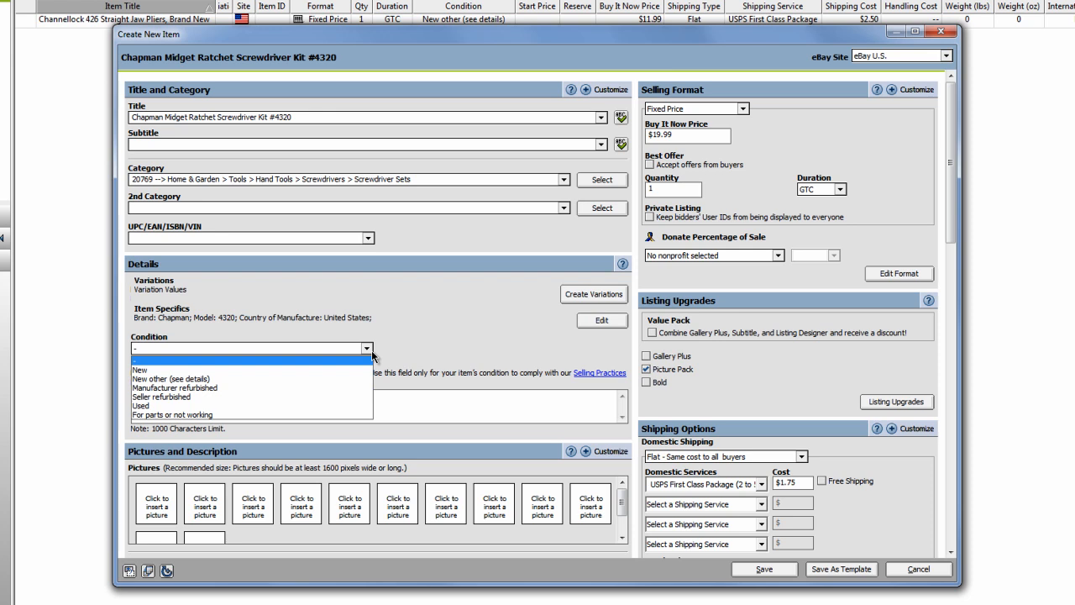
click(357, 406)
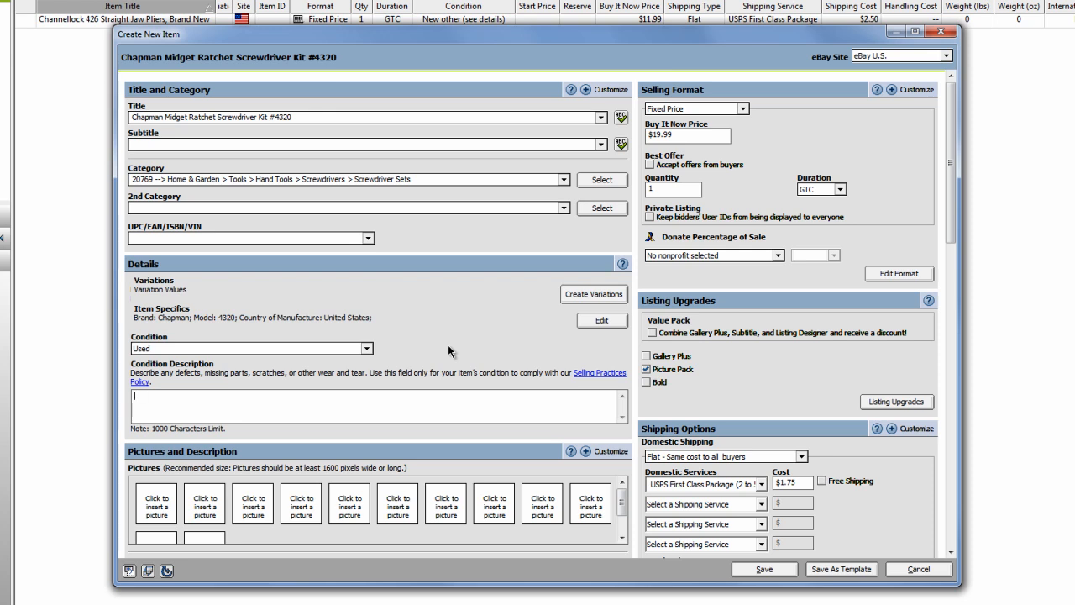
text(Slighty used. Like new.)
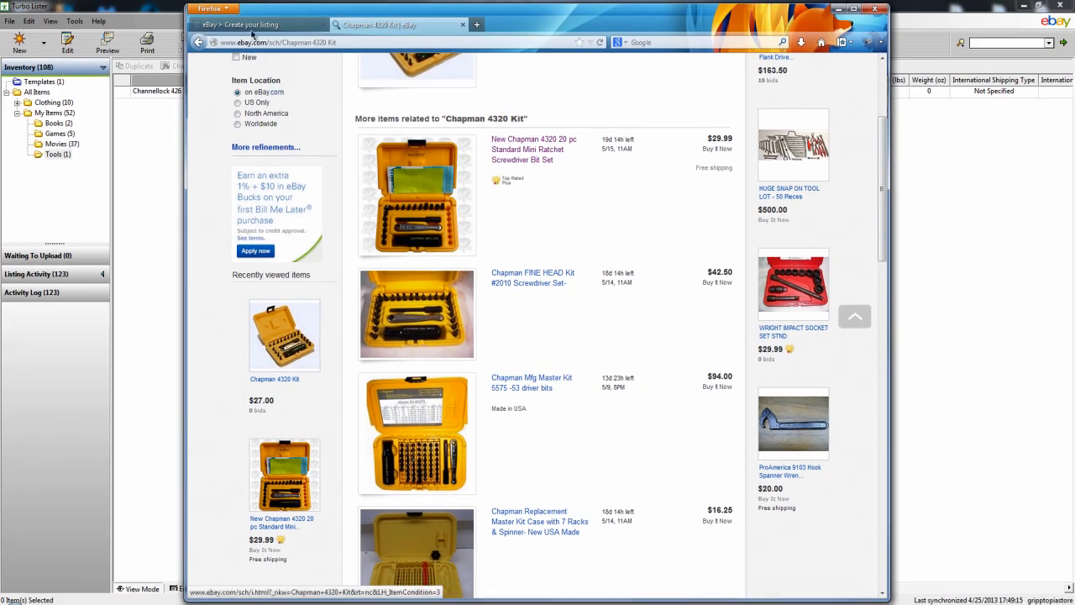
Review the picture and description sections of the online listing form in Firefox, and return to the item's shipping options in Turbo Lister.
click(254, 28)
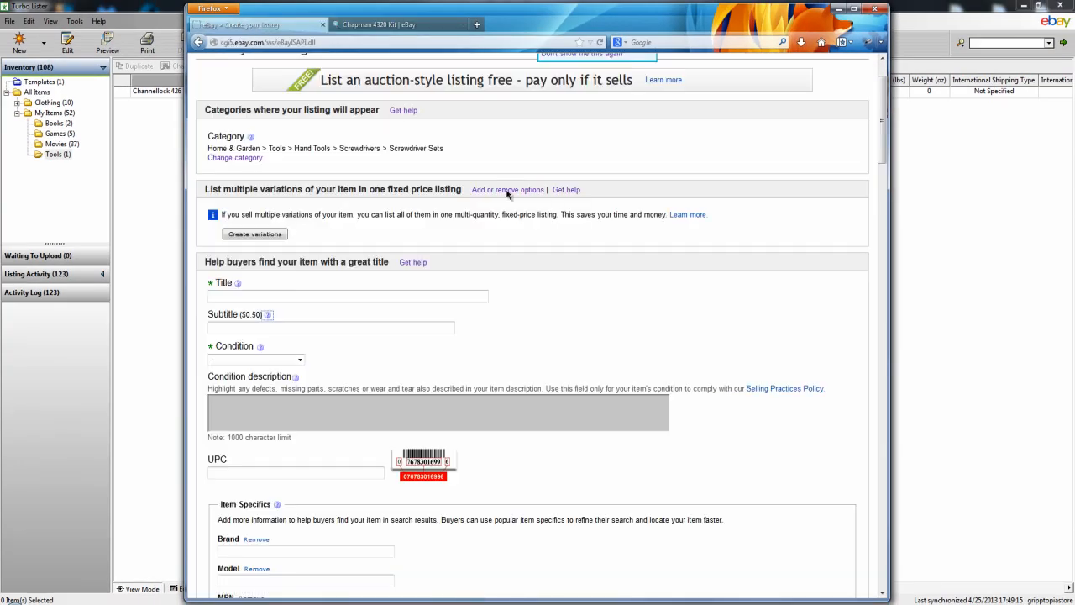
scroll(269, 344, down, 8)
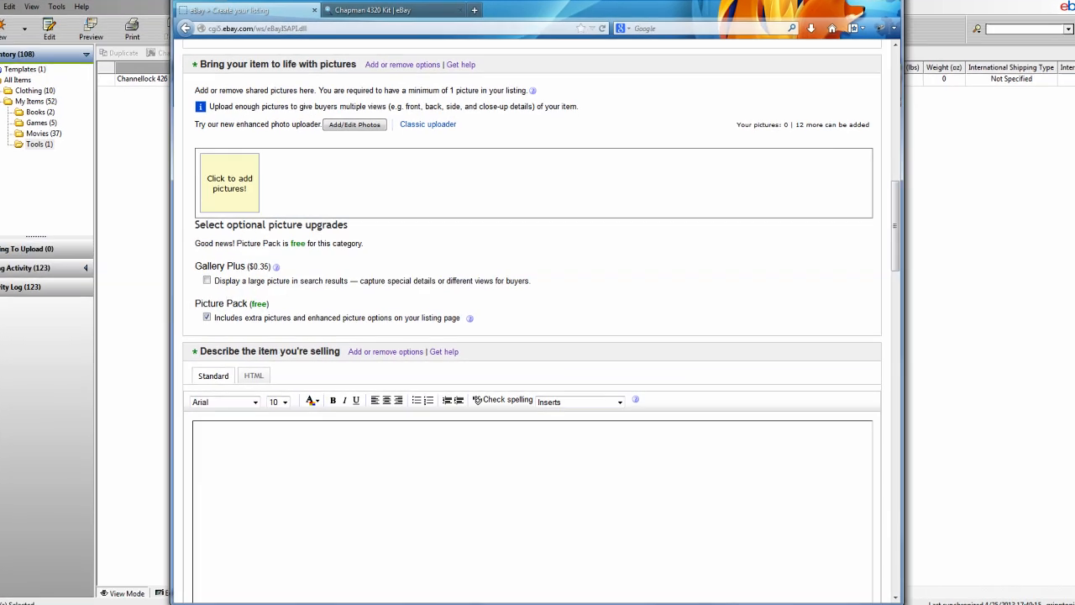
mouse_move(294, 604)
click(290, 579)
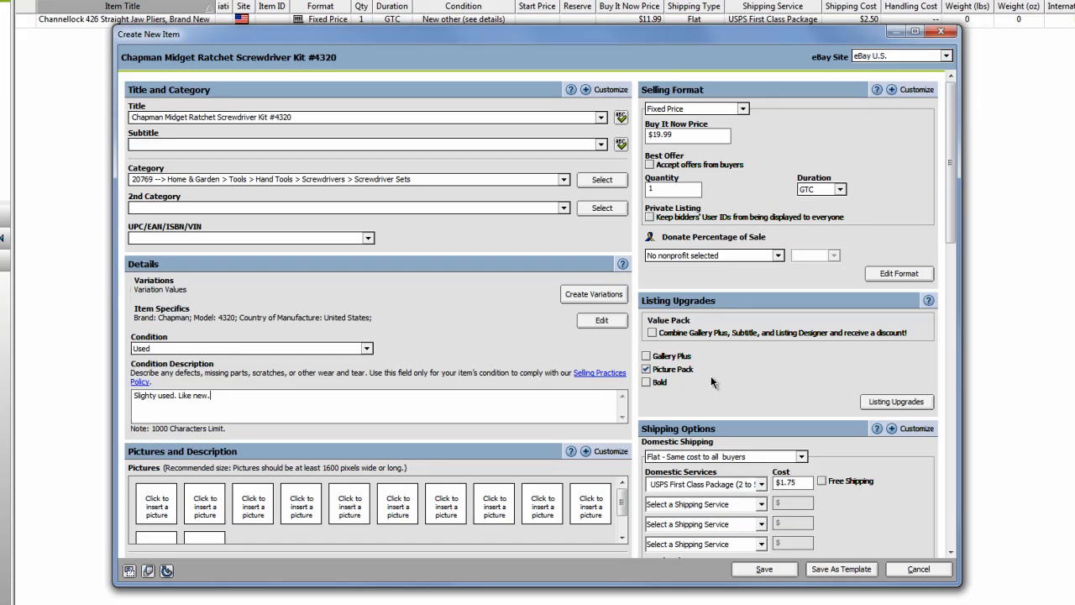
scroll(711, 375, down, 5)
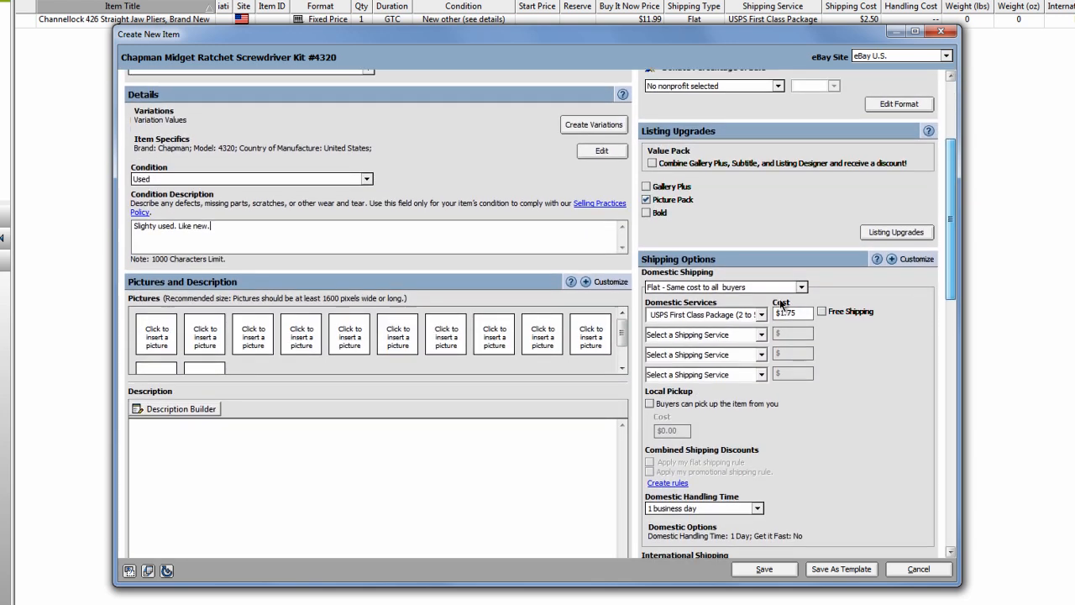
Insert the three Chapman kit photos from the Chapman folder into the item's first picture slots.
click(162, 344)
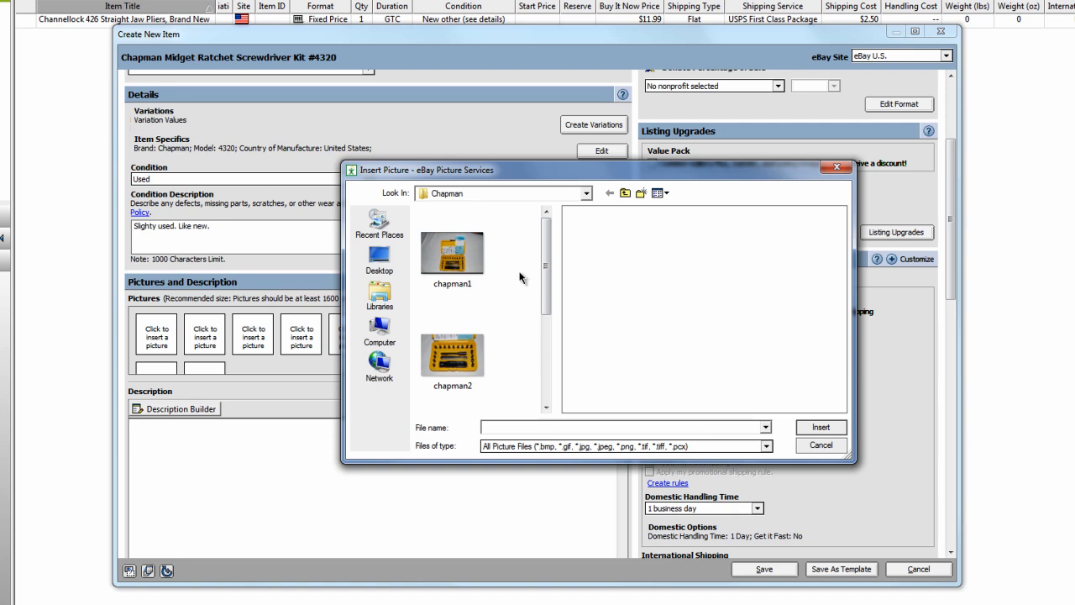
click(819, 429)
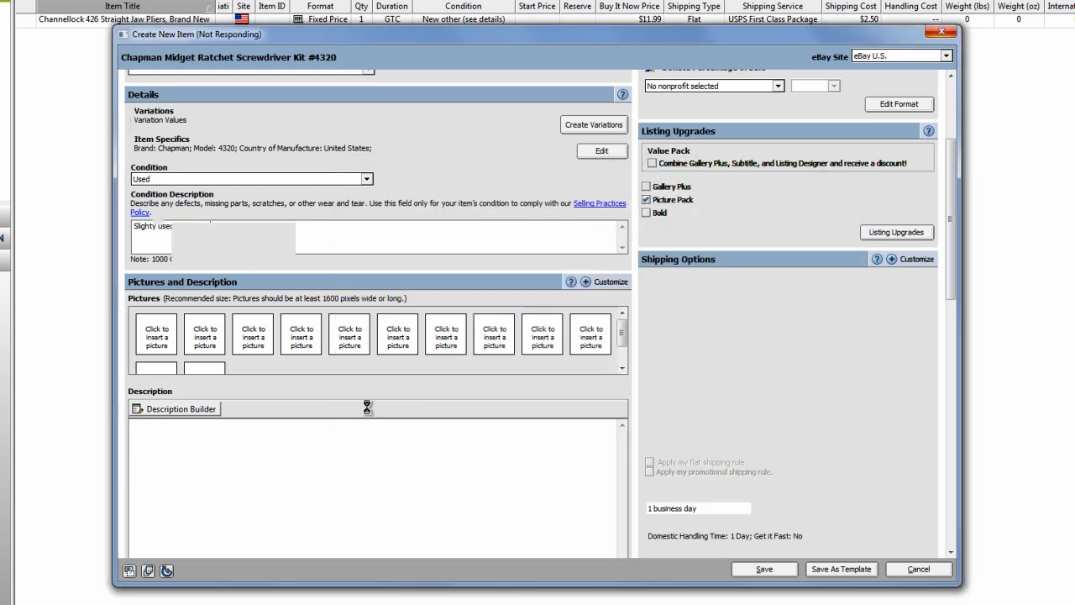
click(212, 341)
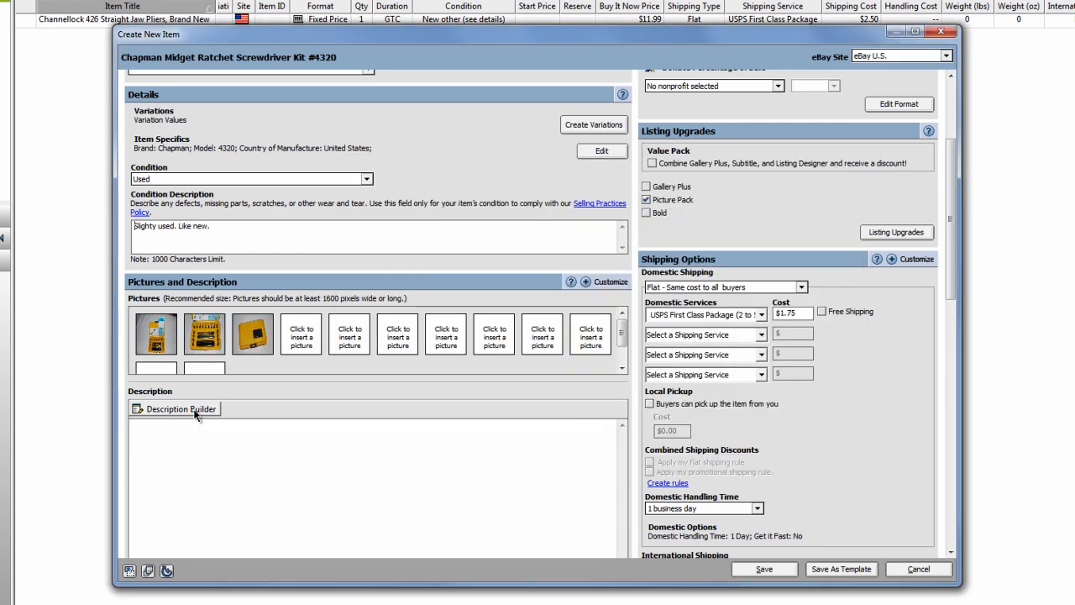
Open the Description Builder and look at its HTML view before returning to the design view.
click(196, 411)
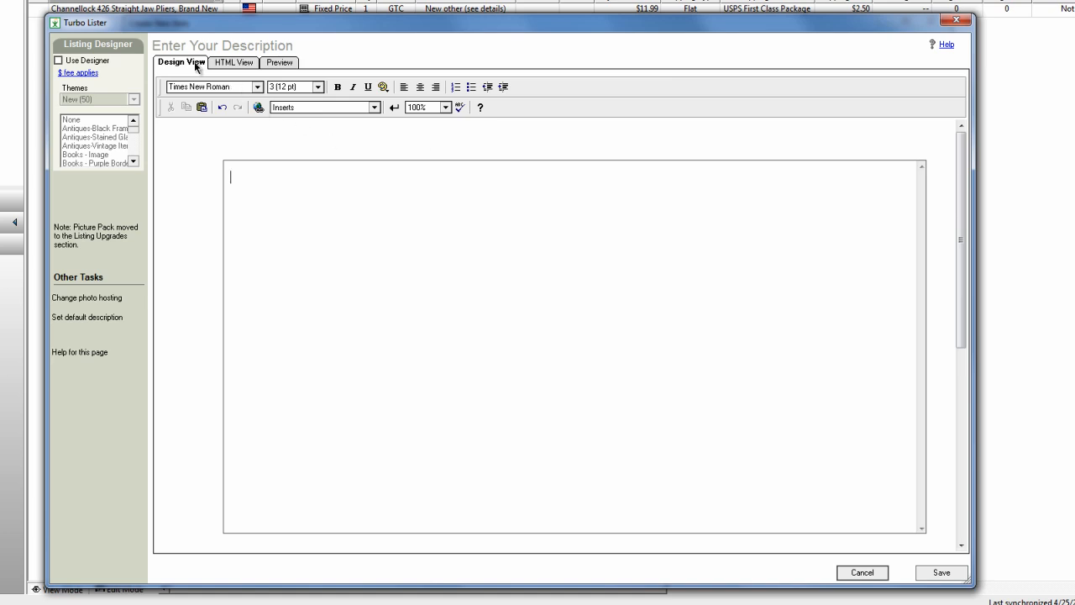
click(230, 63)
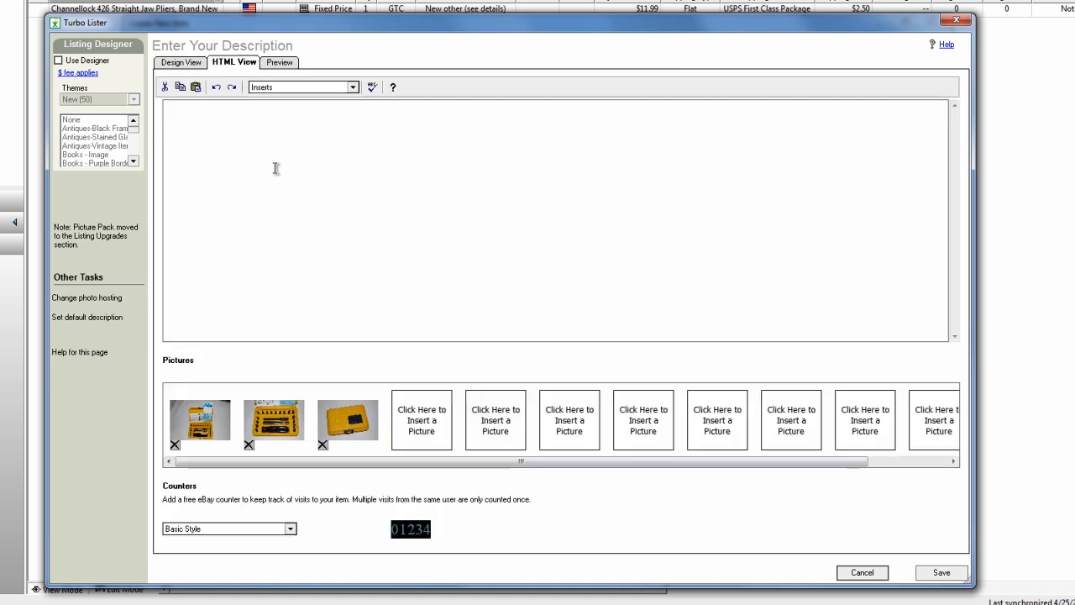
click(181, 63)
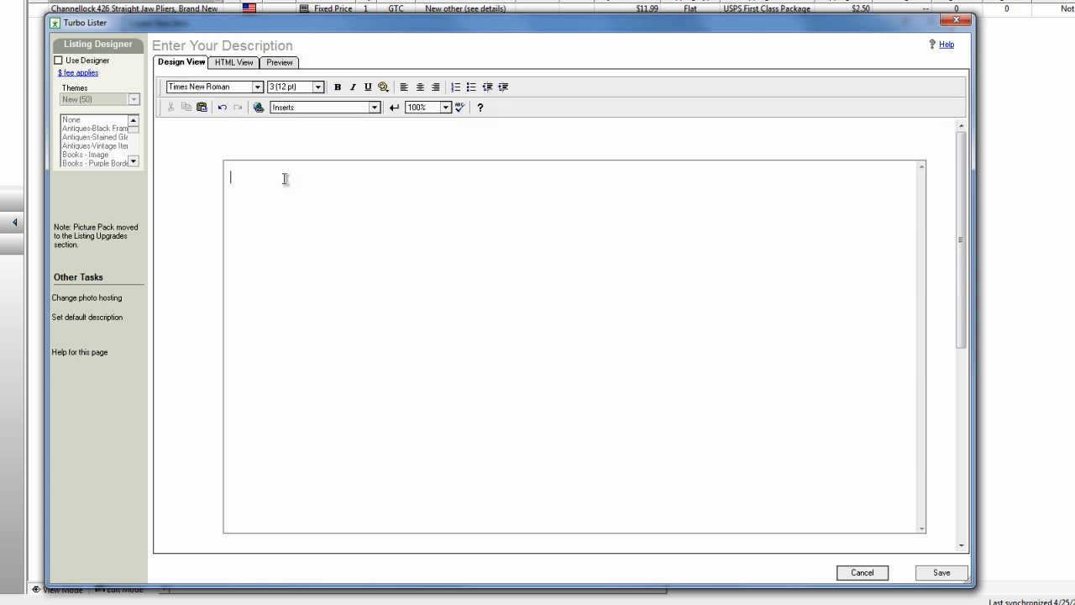
Centre the description's first line and try formatting it as 18 pt bold text starting with "This".
click(420, 87)
click(317, 87)
click(291, 134)
click(258, 87)
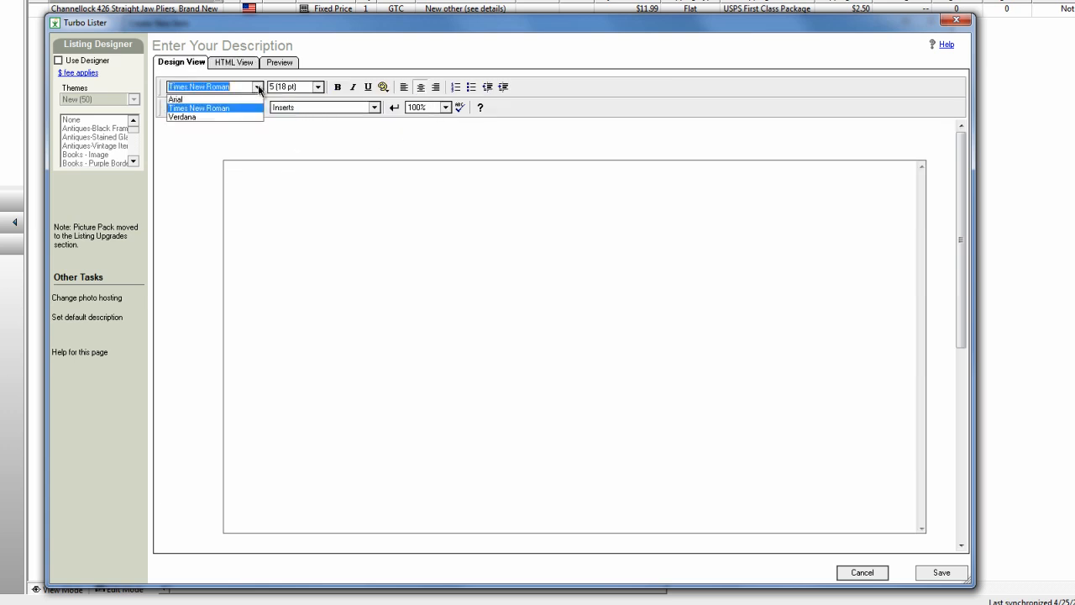
click(337, 90)
click(540, 180)
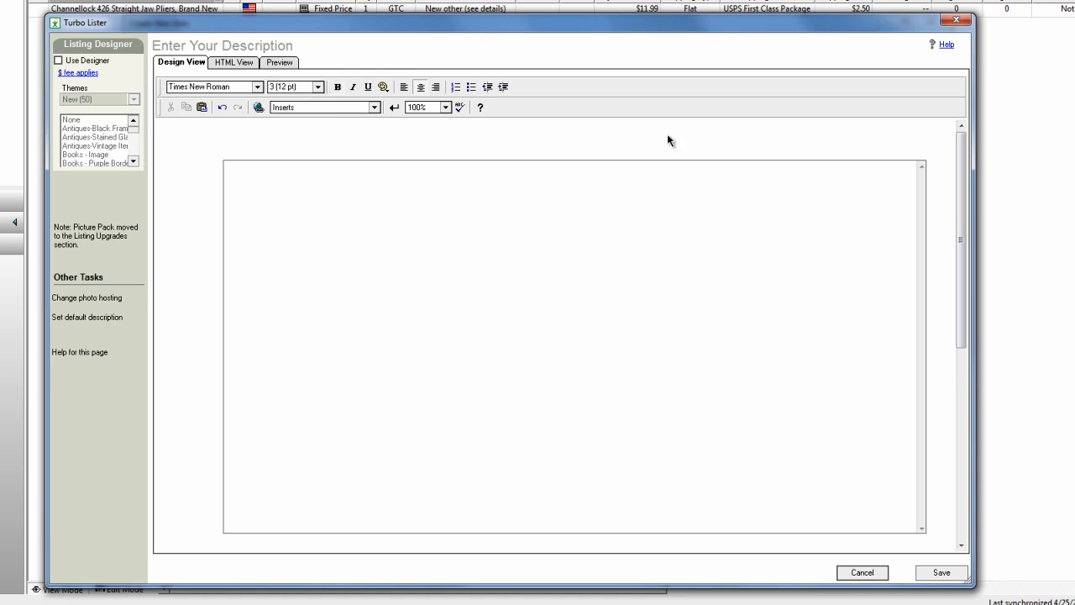
text(This)
Write the description under a bold 18 pt heading "This listing is for a Chapman Midget Ratchet Screwdriver Kit #4320", with a parts list and product text.
click(317, 86)
click(309, 134)
click(338, 87)
click(579, 175)
text(This listing)
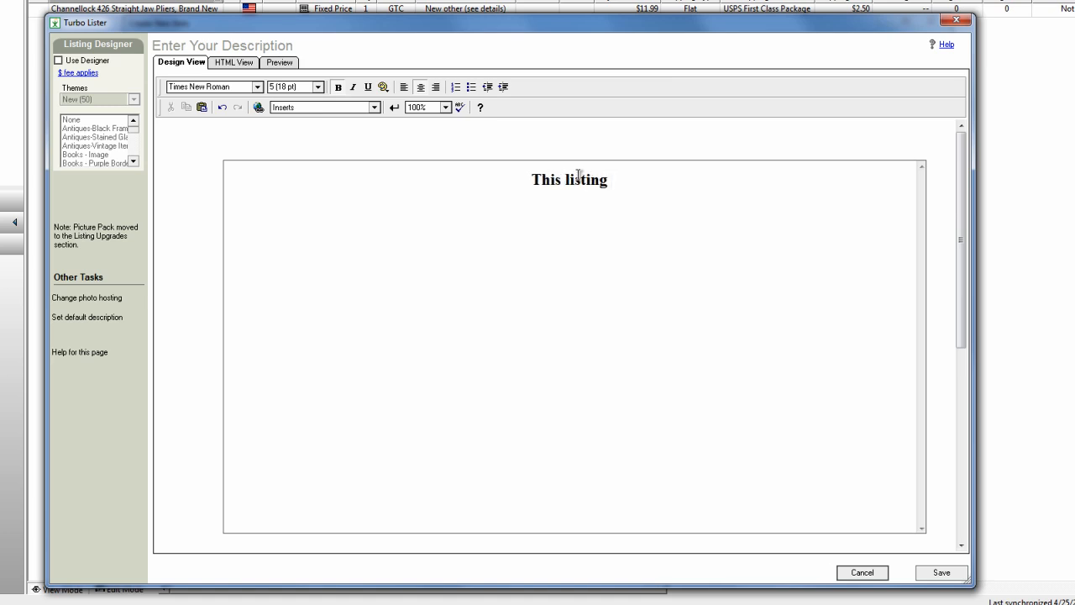
text( is for a Chapman Midget Ratchet Screwdriver Kit #4320)
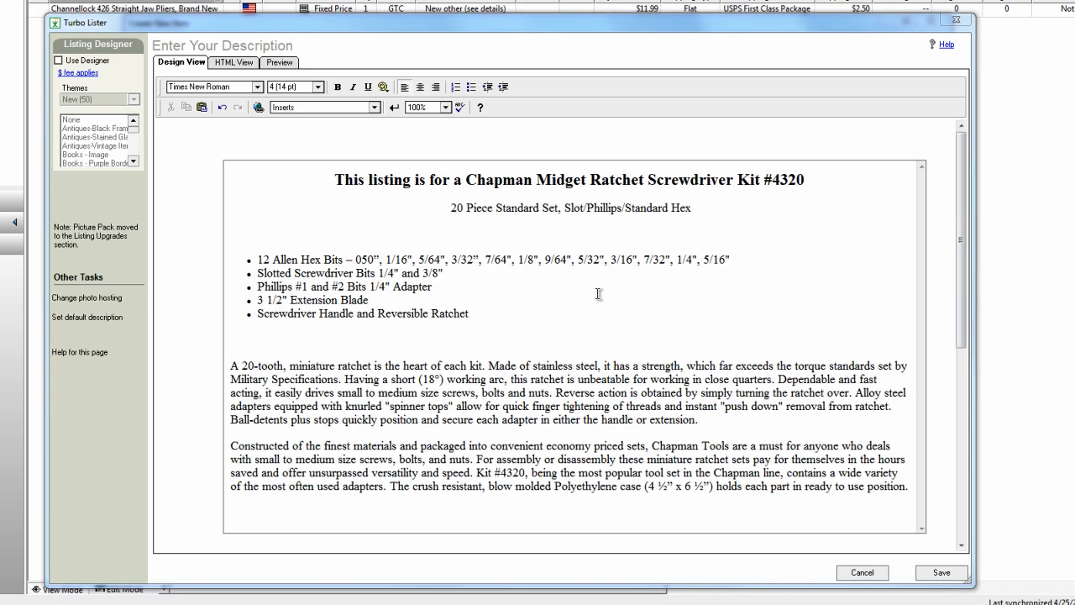
Preview the finished description with its pictures and save it to the item.
click(277, 62)
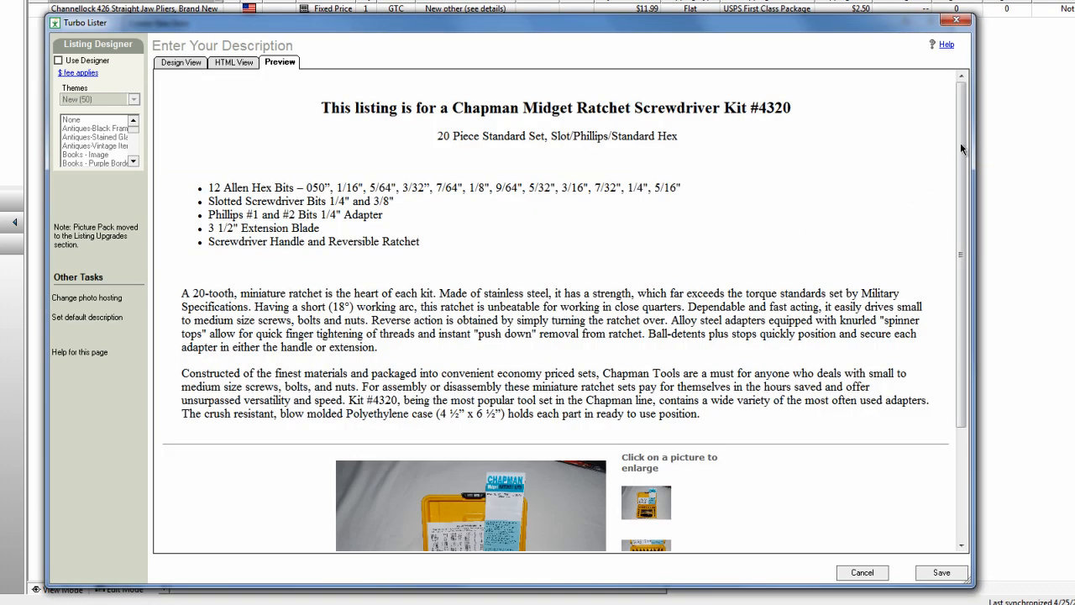
drag(962, 148, 828, 145)
click(181, 63)
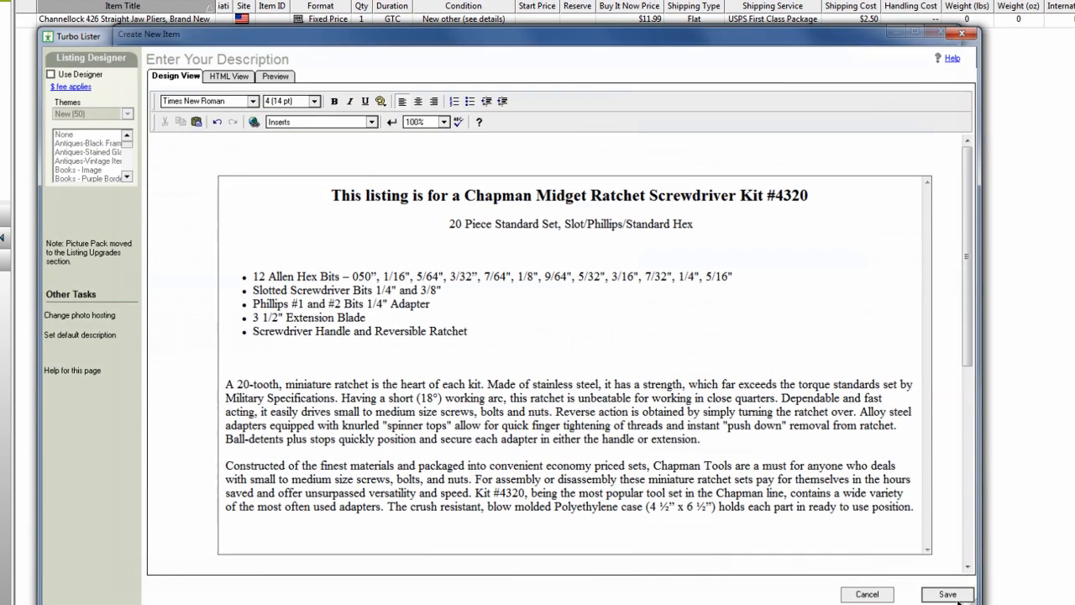
click(951, 595)
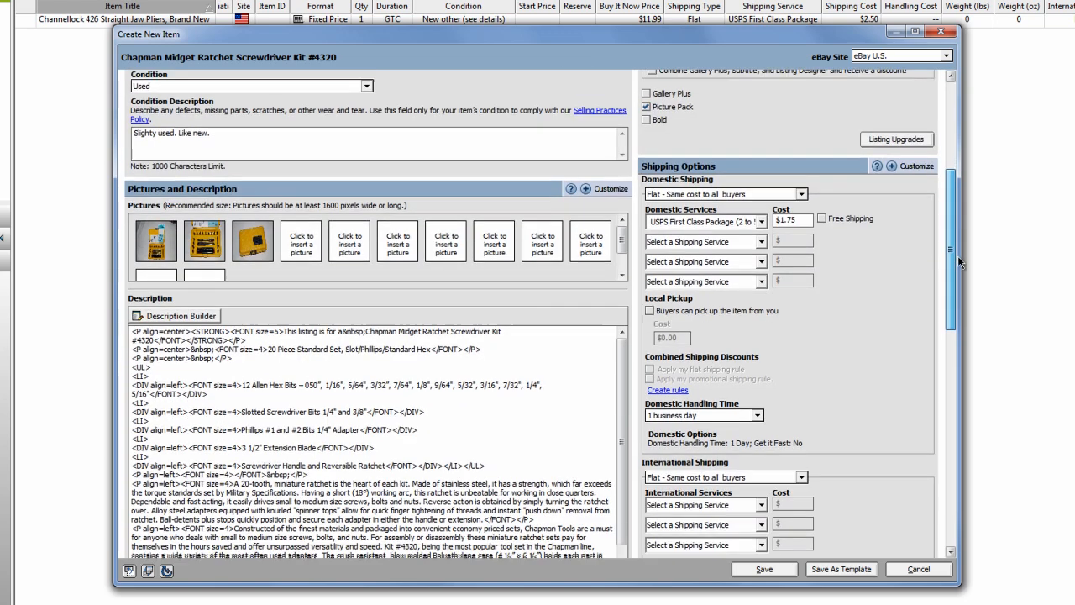
Keep flat domestic shipping and set the service to USPS Priority Mail Small Flat Rate Box at a cost of $5.15.
scroll(957, 256, down, 3)
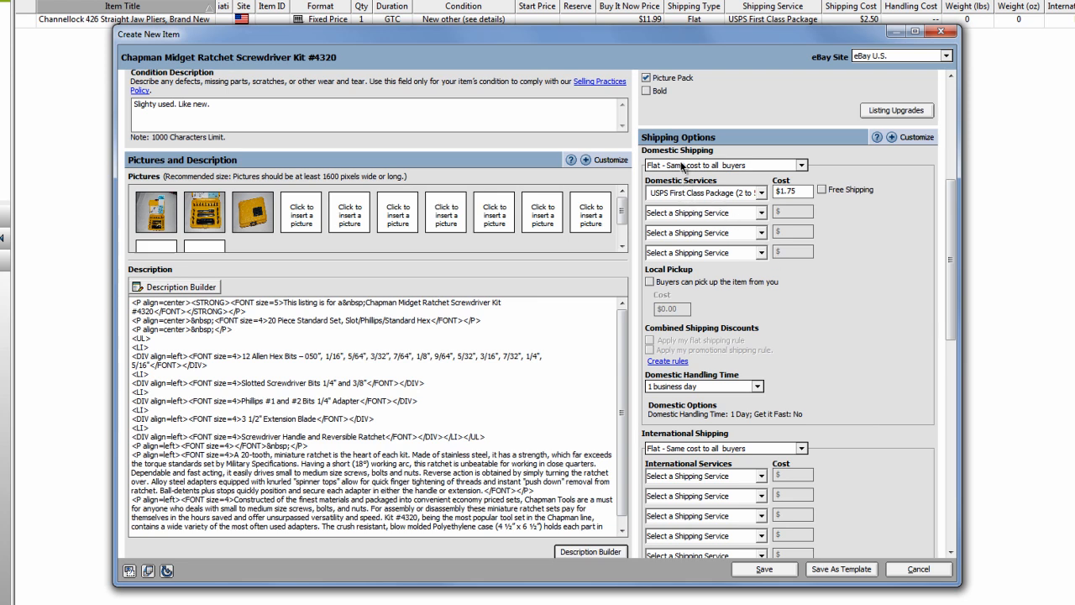
click(802, 166)
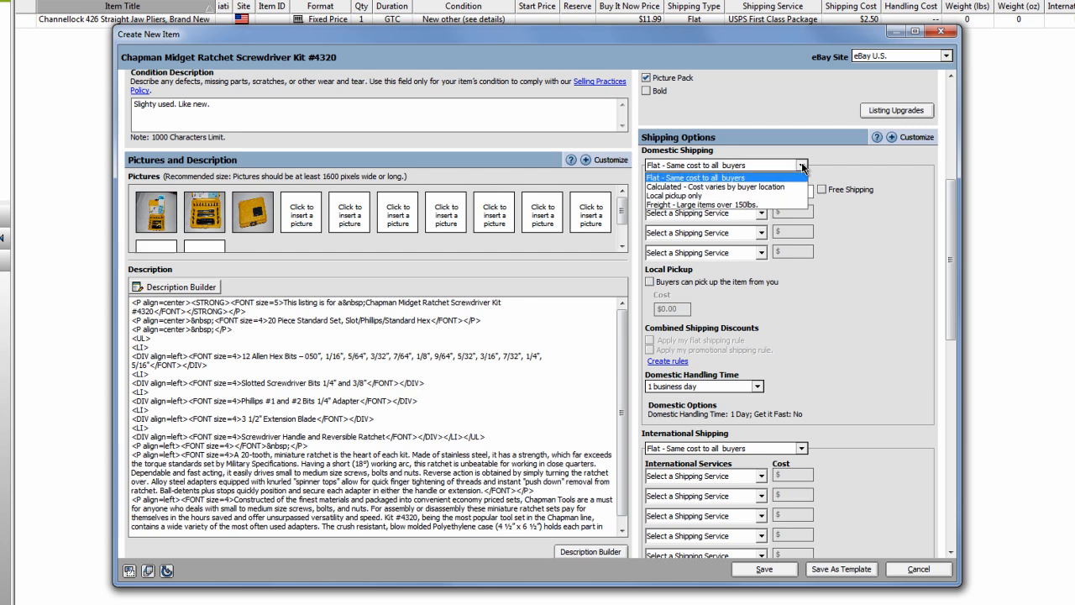
click(801, 165)
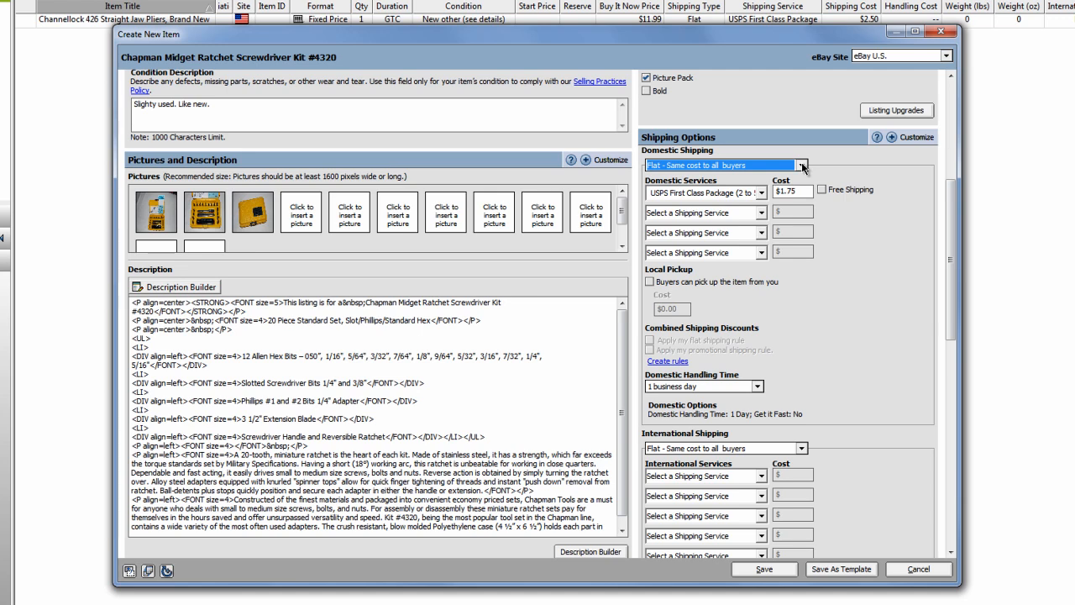
click(761, 192)
scroll(767, 230, down, 3)
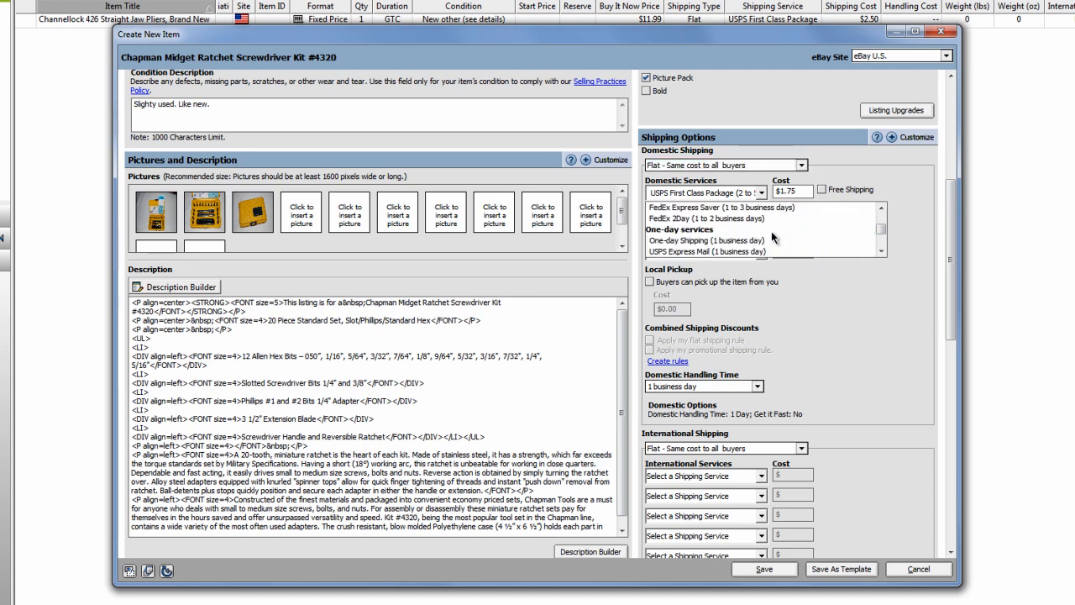
scroll(772, 235, up, 5)
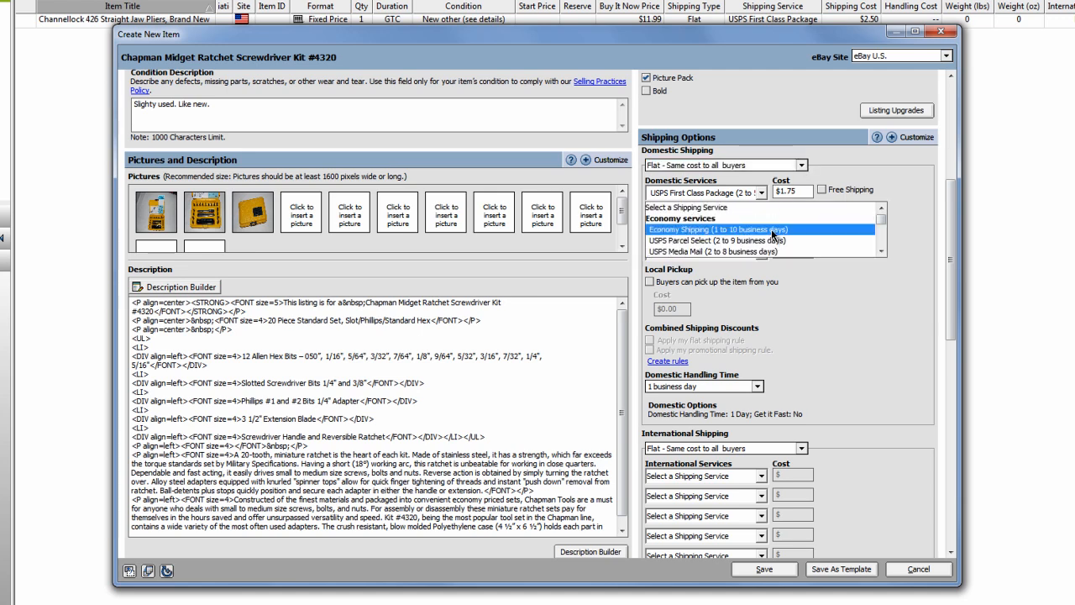
scroll(771, 228, down, 4)
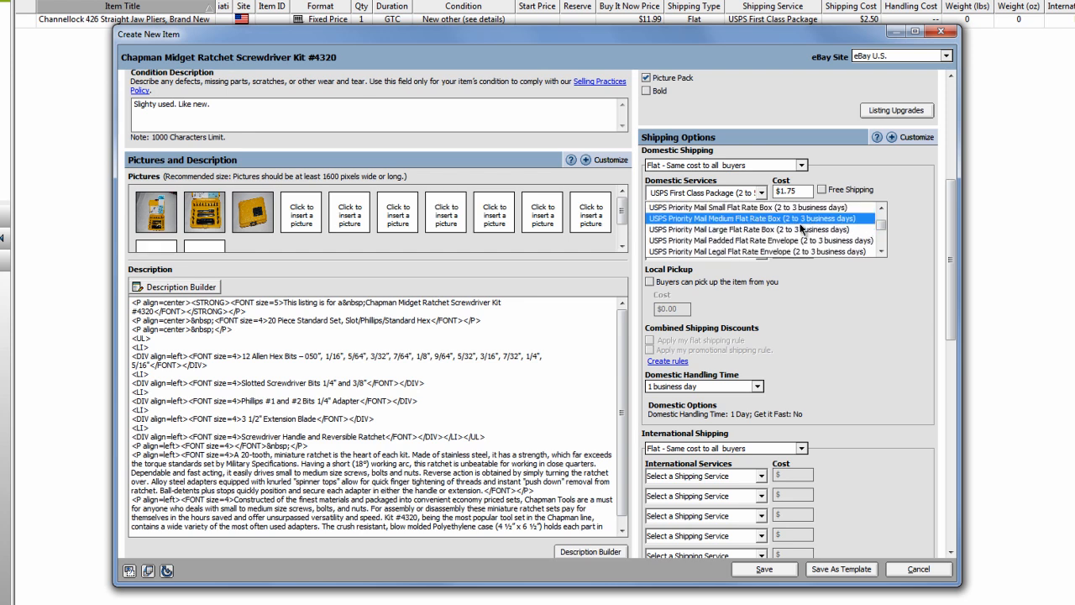
scroll(801, 229, up, 1)
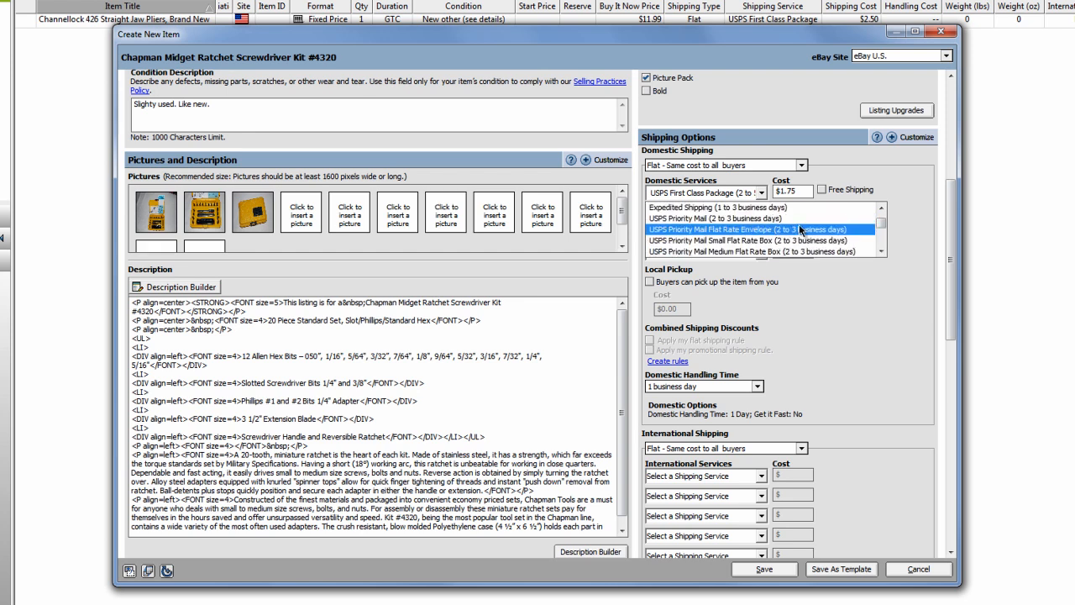
click(738, 240)
text(5.)
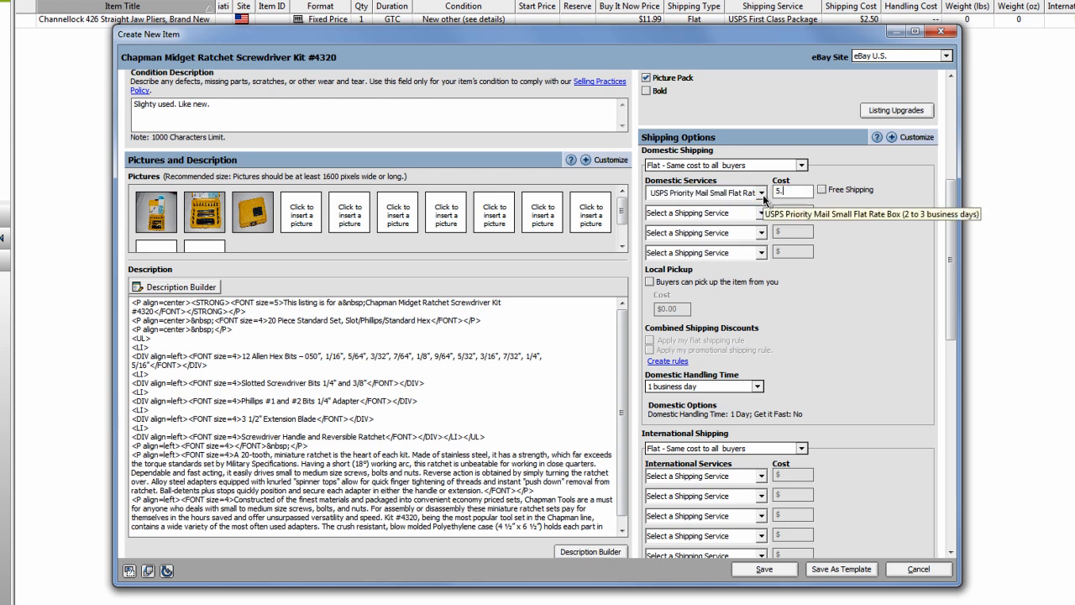
text(15)
click(910, 275)
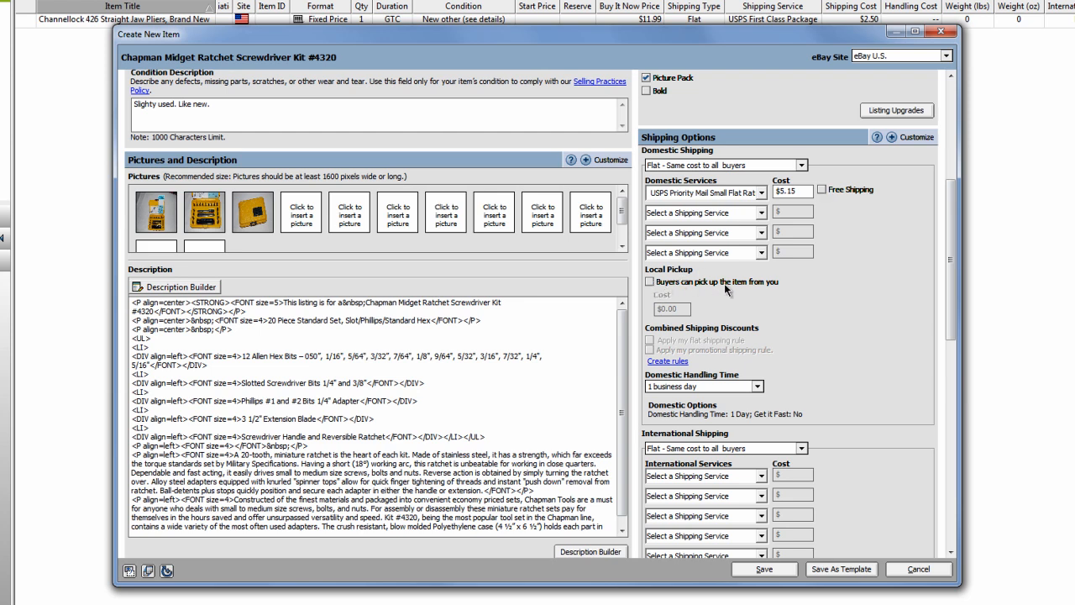
Check the available domestic handling times, leaving 1 business day selected.
click(759, 385)
scroll(732, 401, down, 2)
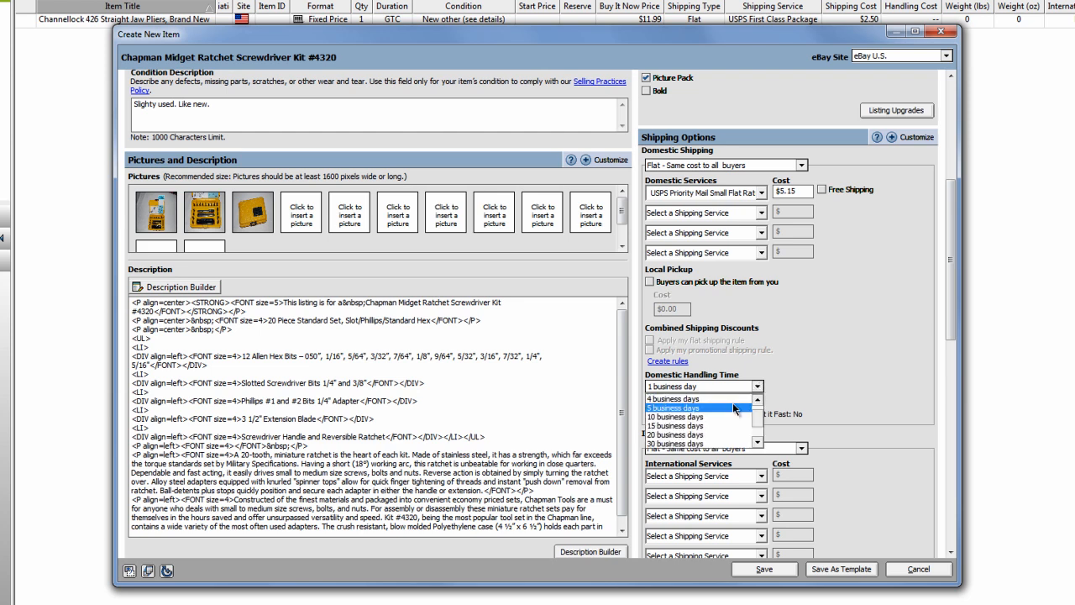
click(850, 264)
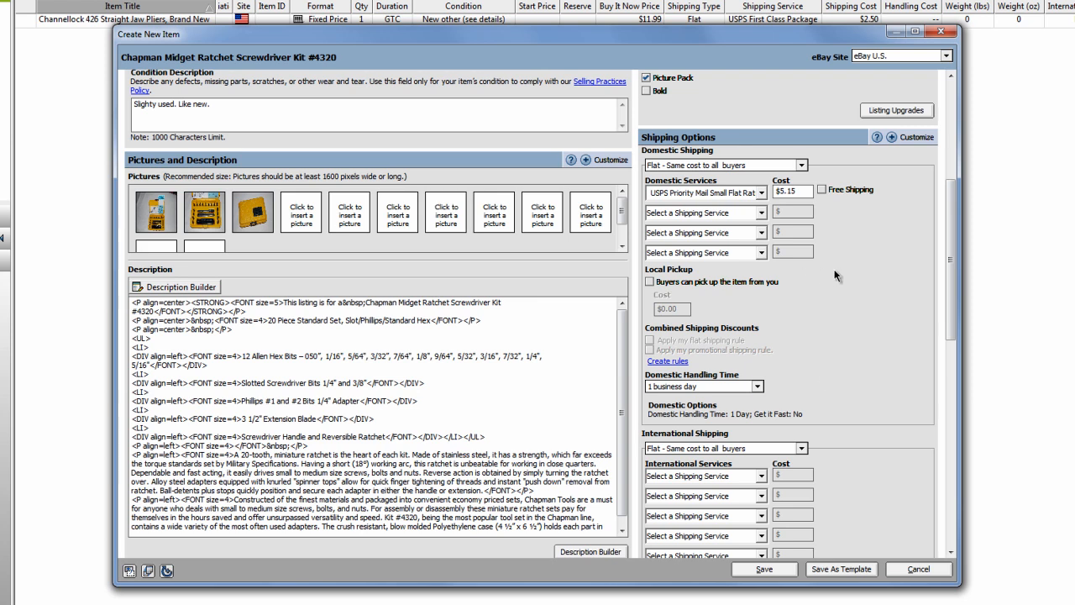
Require immediate payment for Buy It Now purchases and enter the seller's PayPal account email.
drag(951, 286, 944, 496)
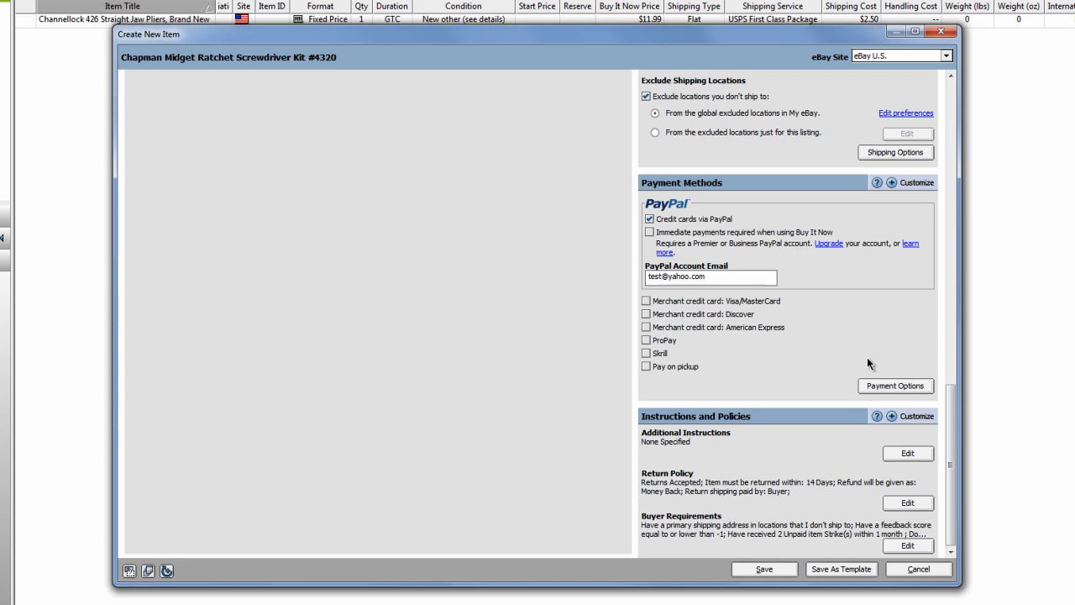
click(712, 231)
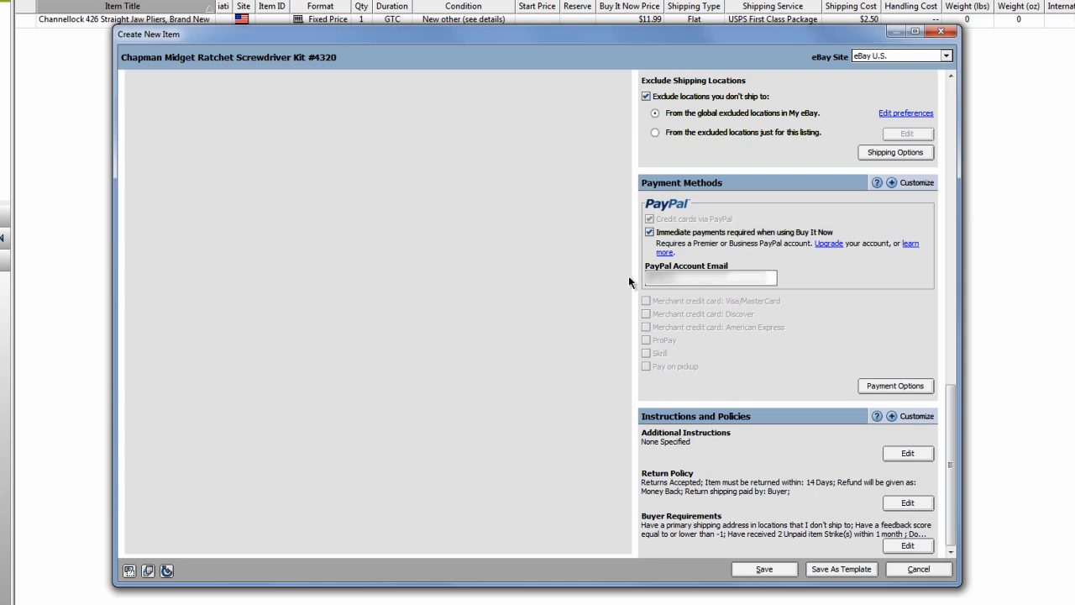
text(*****************)
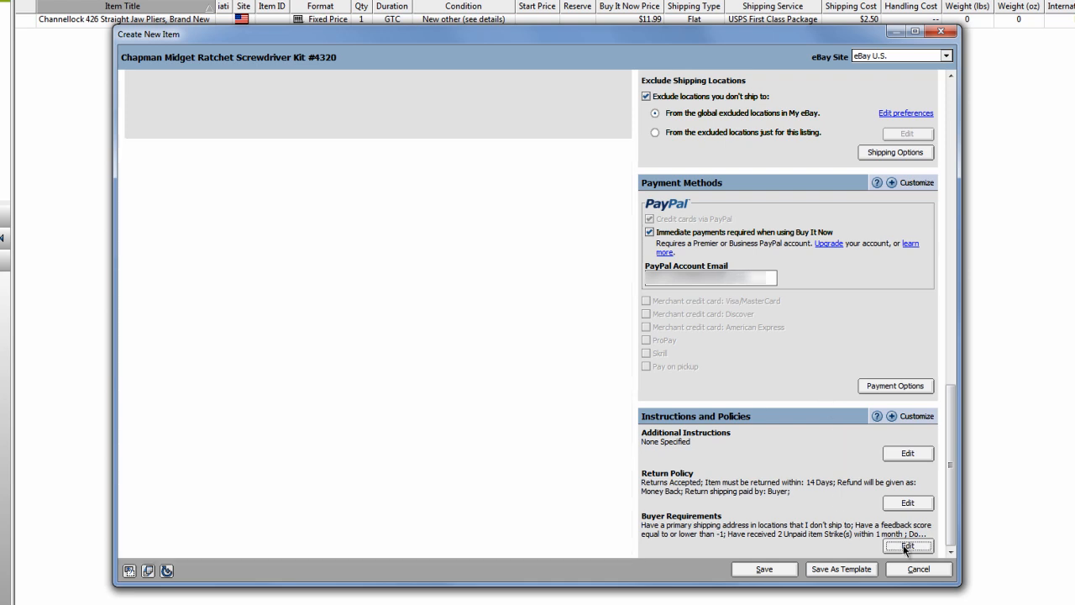
Review the buyer requirements and return policy settings, closing both without changes.
click(902, 544)
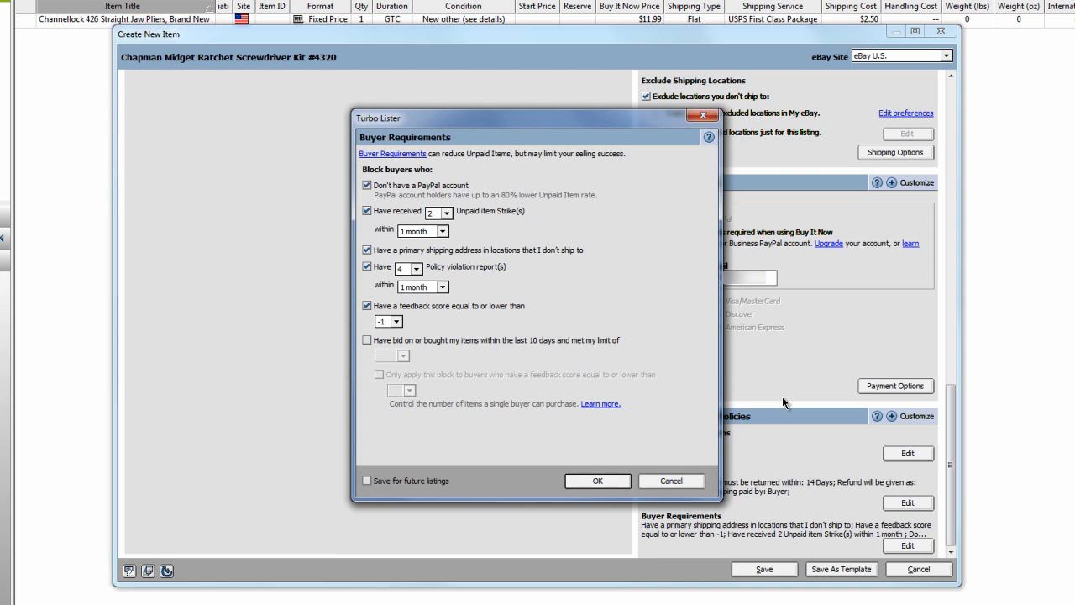
click(679, 483)
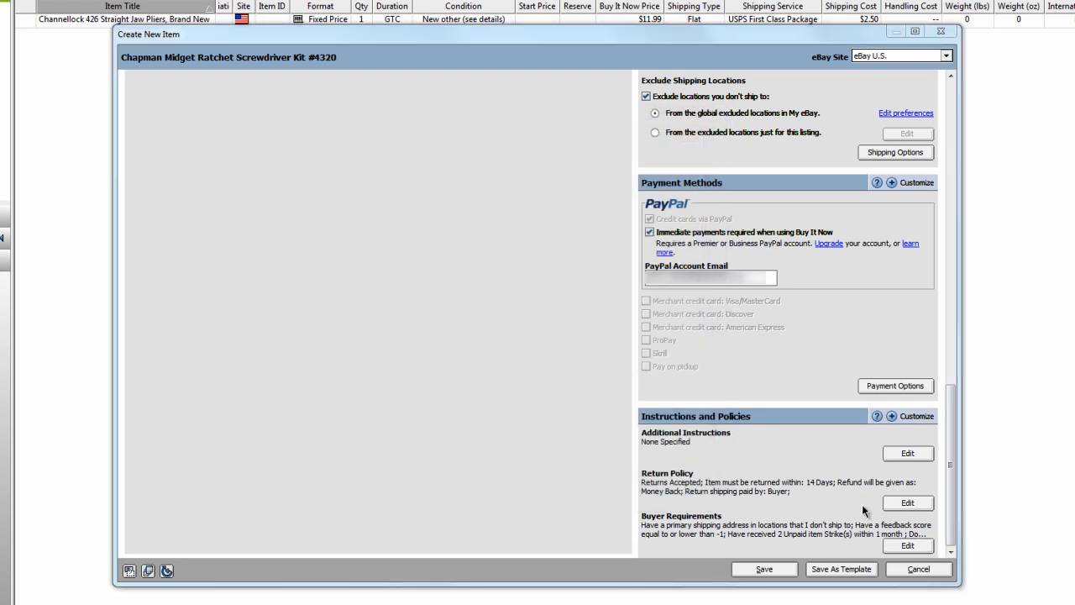
click(897, 506)
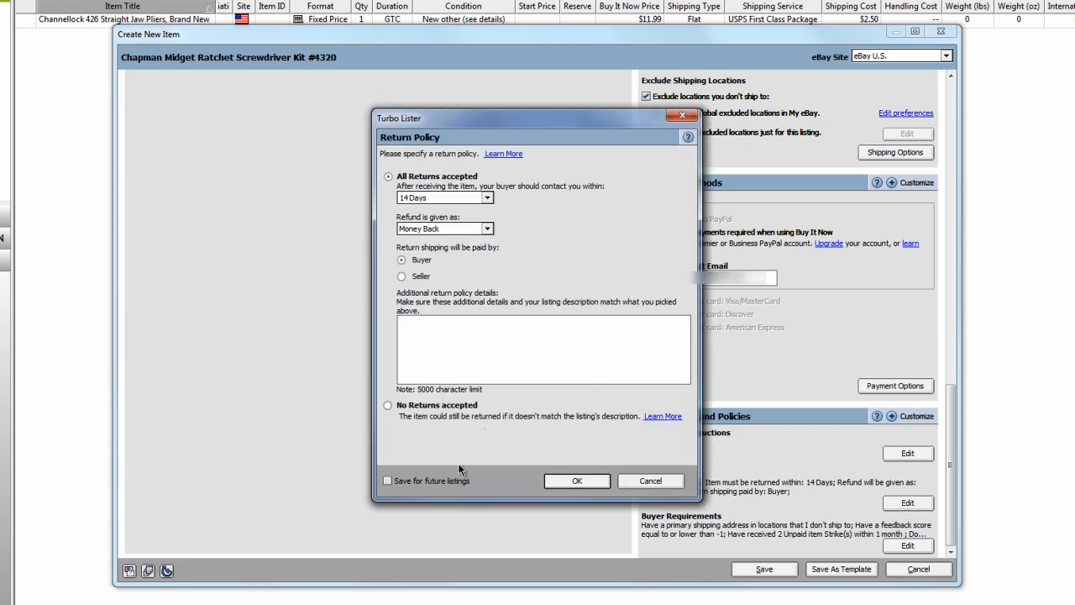
click(654, 481)
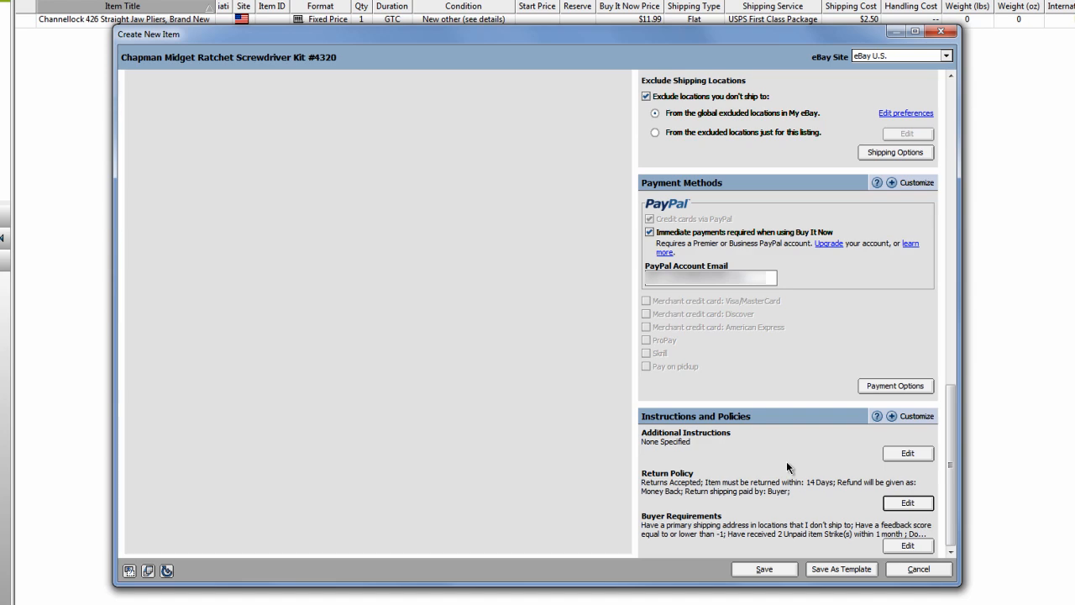
Save the screwdriver kit item, add it to the upload queue and go to the listings waiting to upload.
click(764, 569)
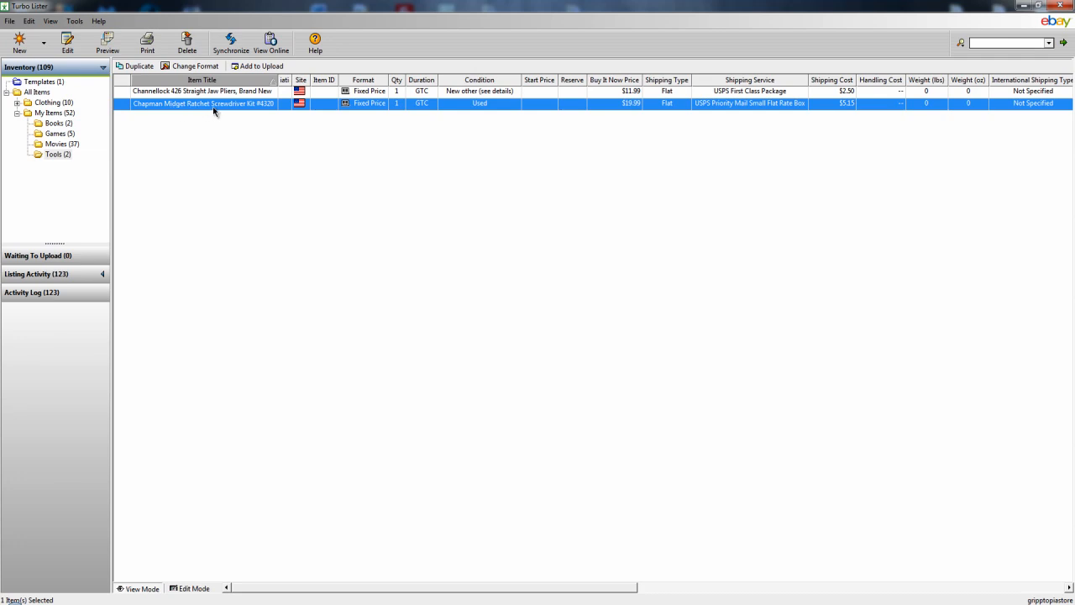
click(261, 67)
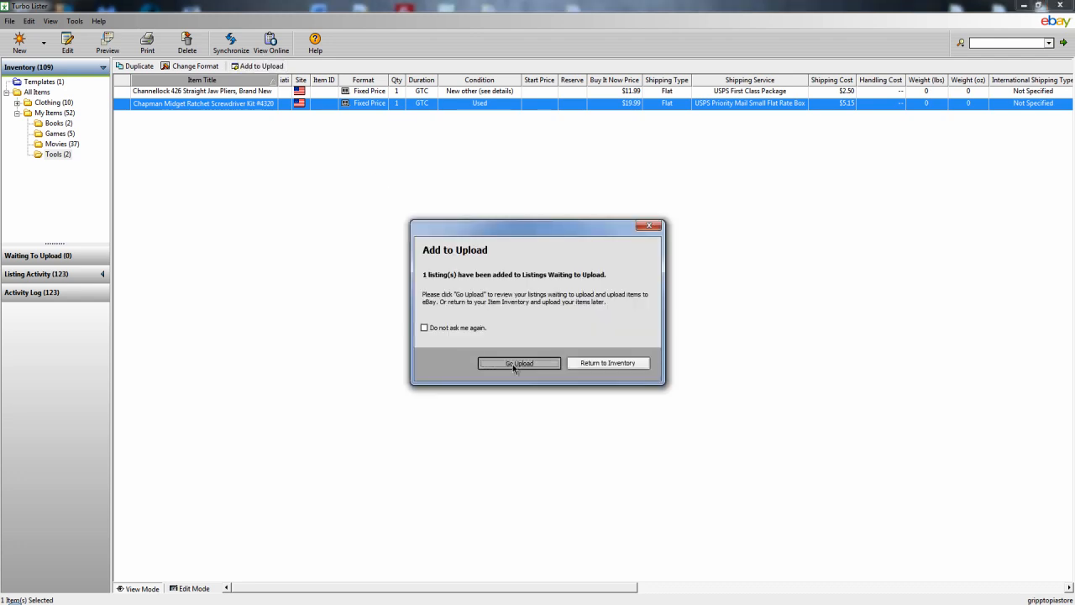
click(514, 363)
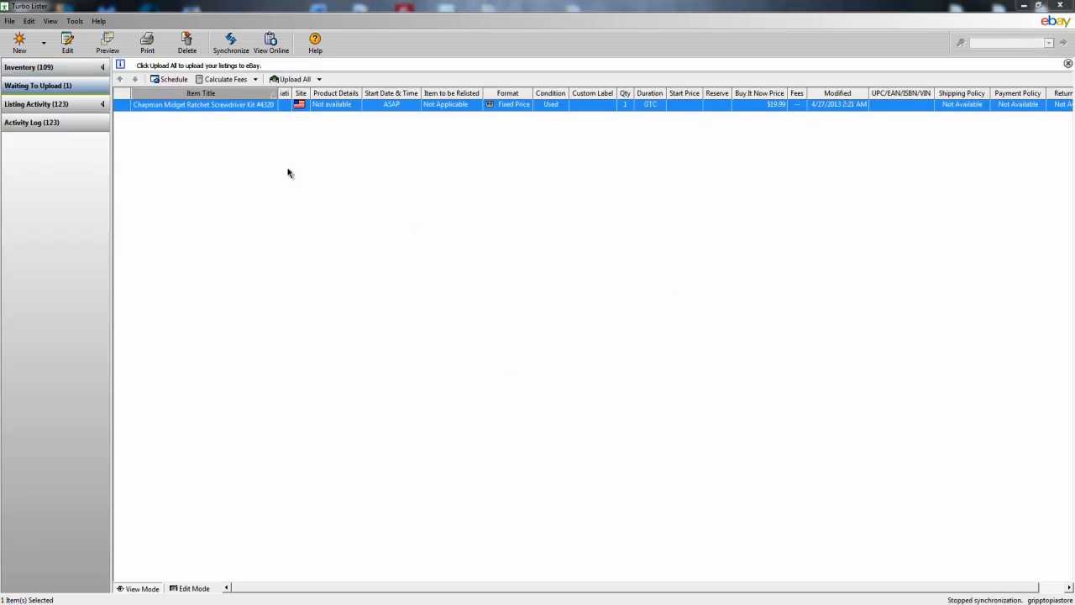
Upload the queued screwdriver kit listing to eBay, accepting the calculated fees.
click(289, 80)
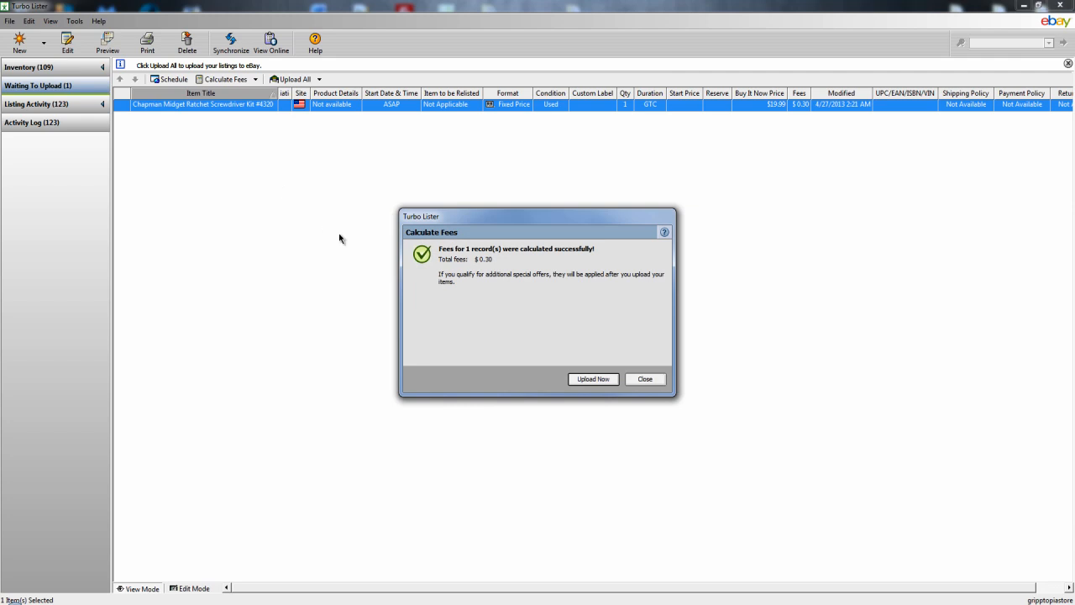
click(592, 379)
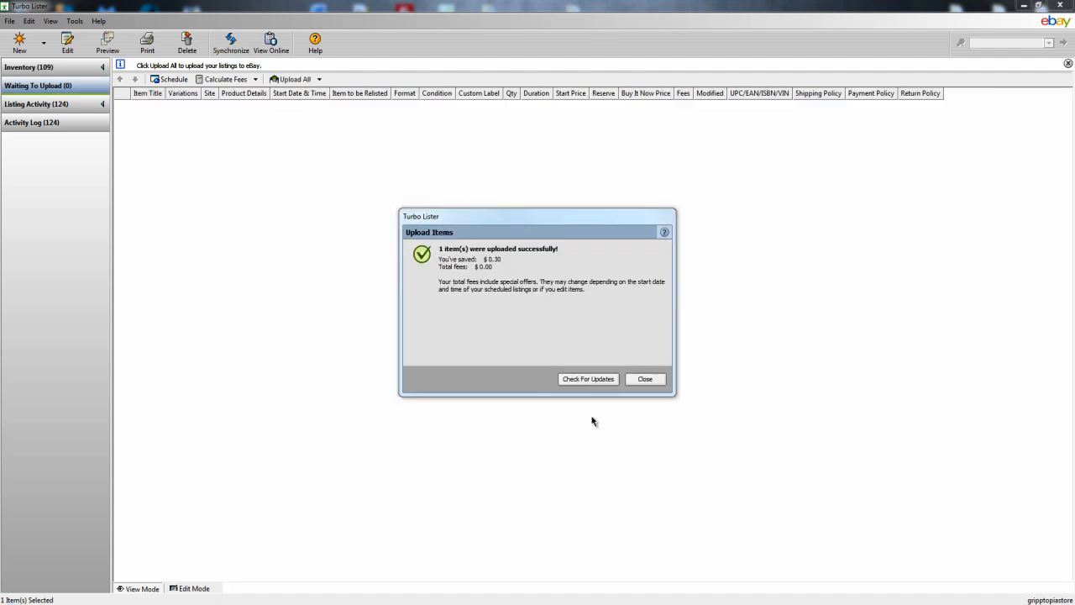
click(643, 379)
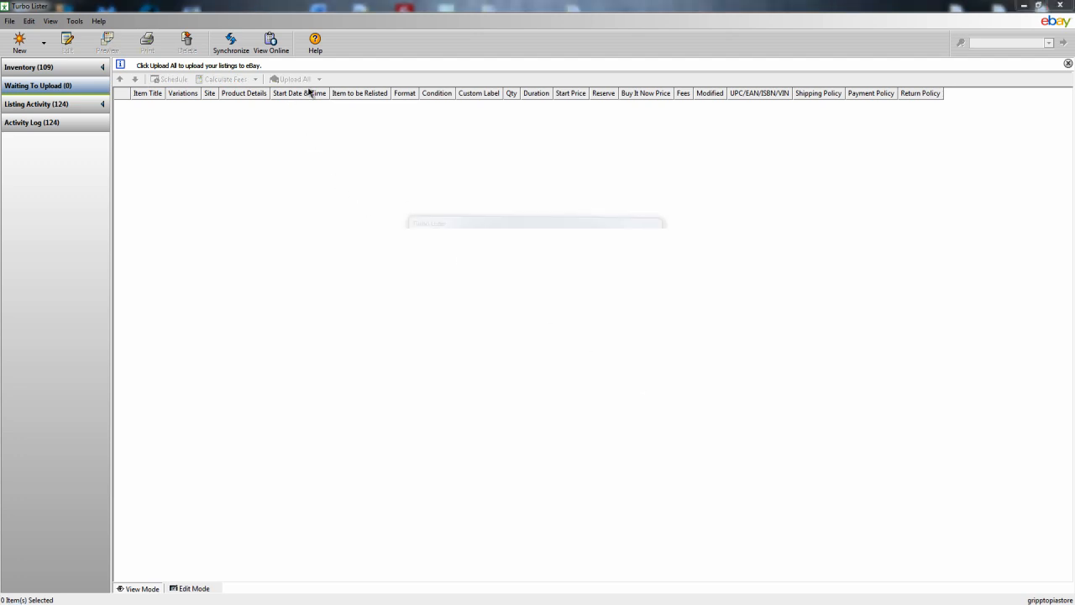
View the Chapman kit's active listing online in Firefox and examine its item specifics and description.
click(62, 104)
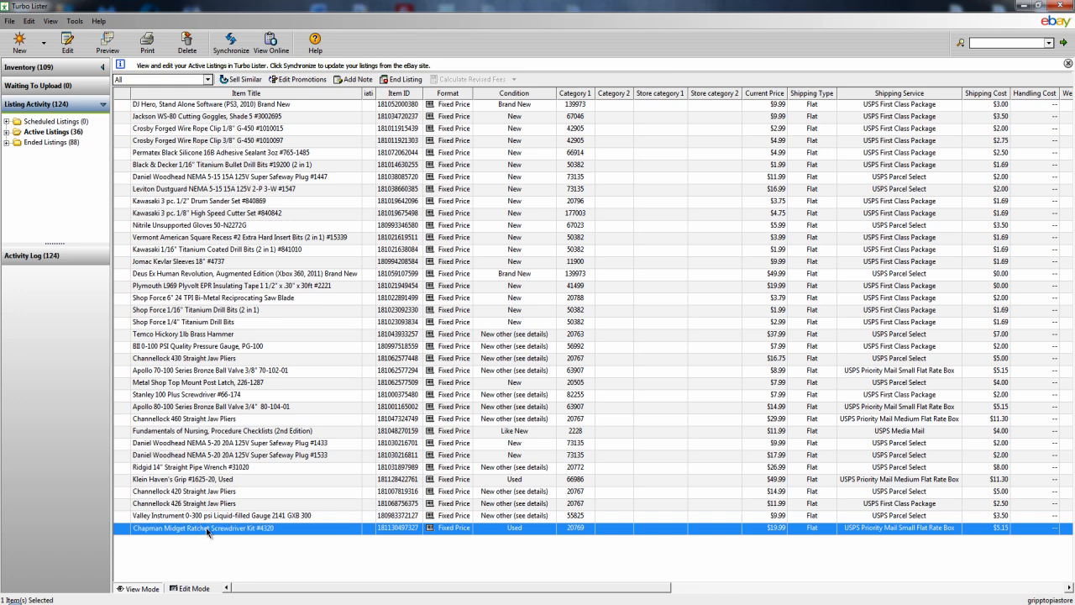
click(271, 43)
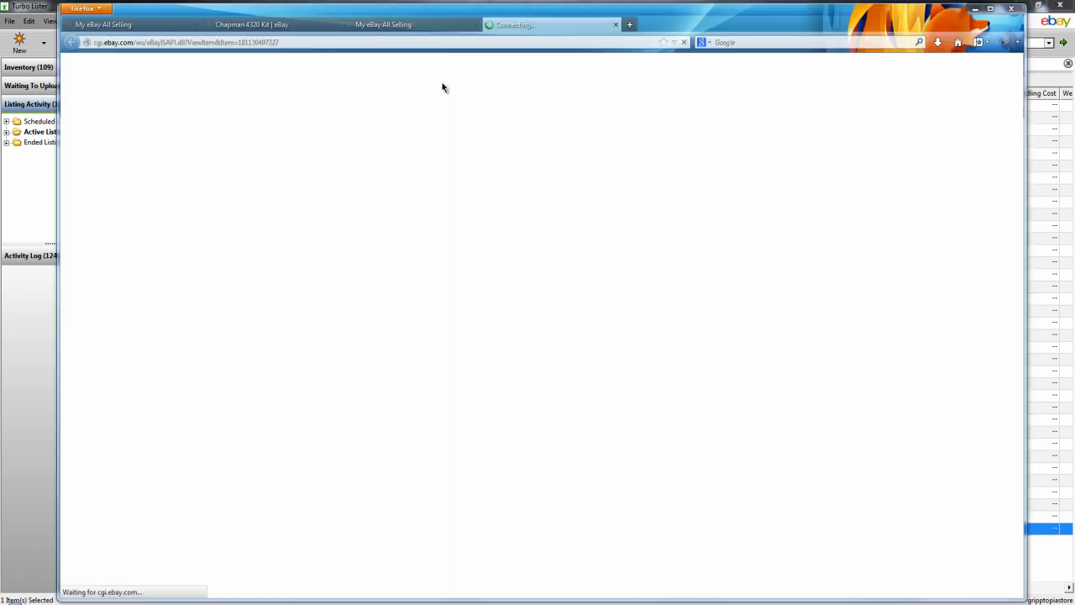
drag(1022, 133, 1022, 334)
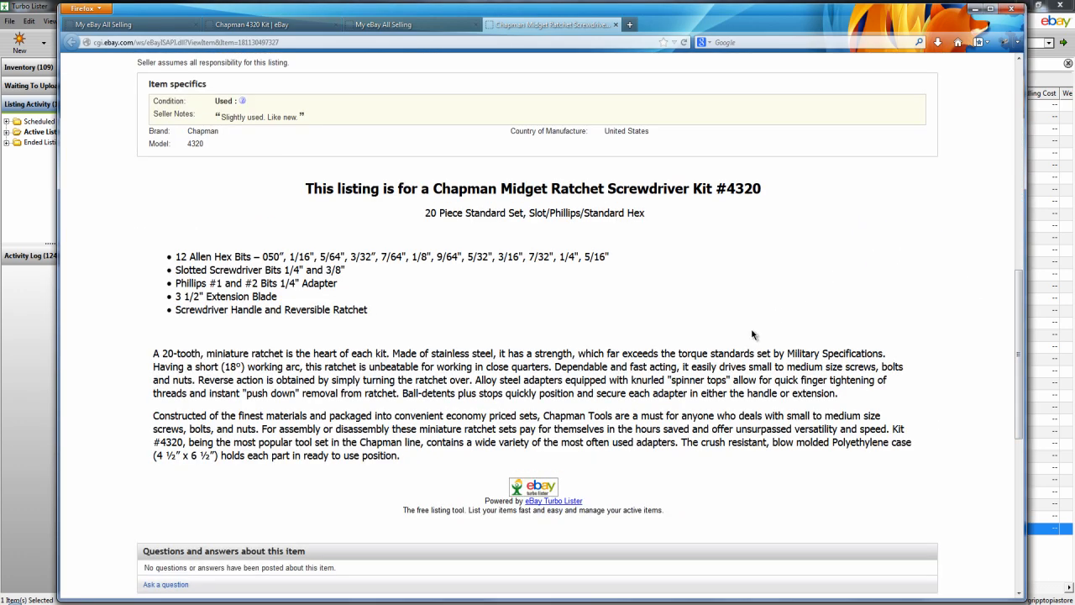